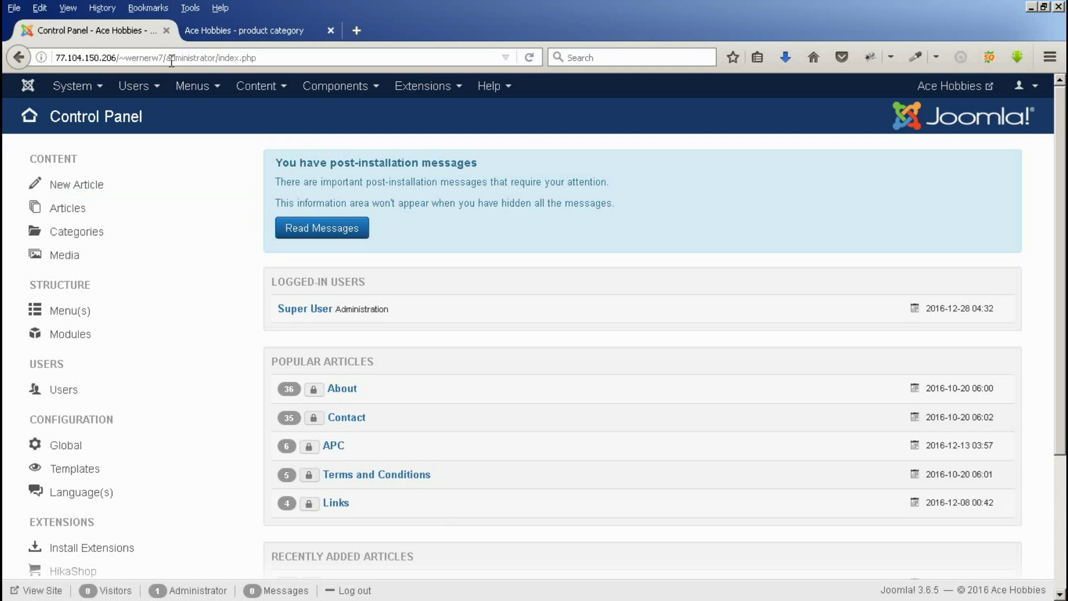
left_click_drag(167, 58, 221, 58)
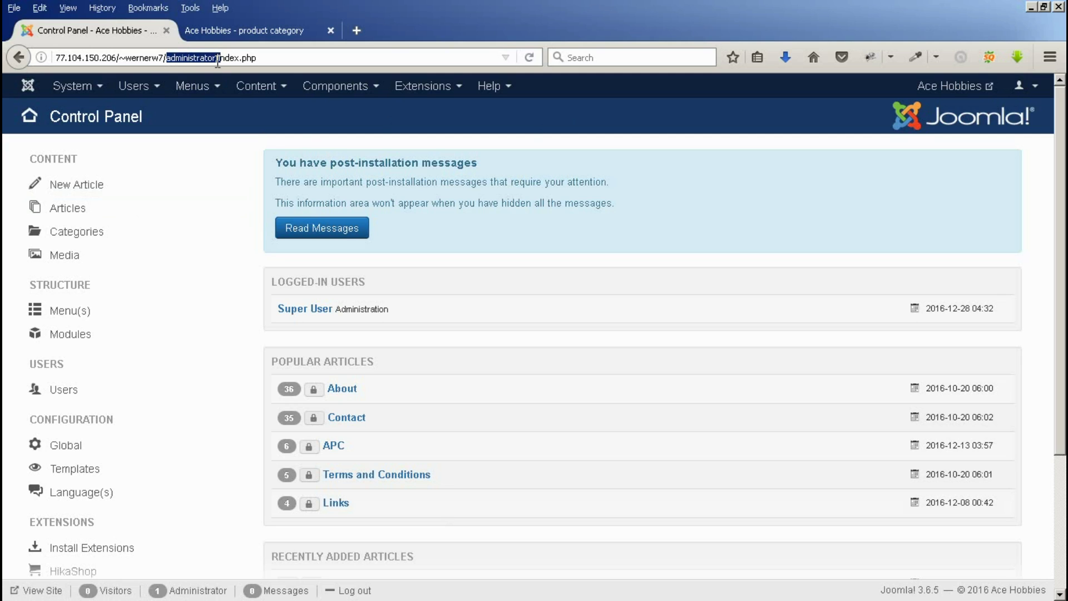
left_click(223, 164)
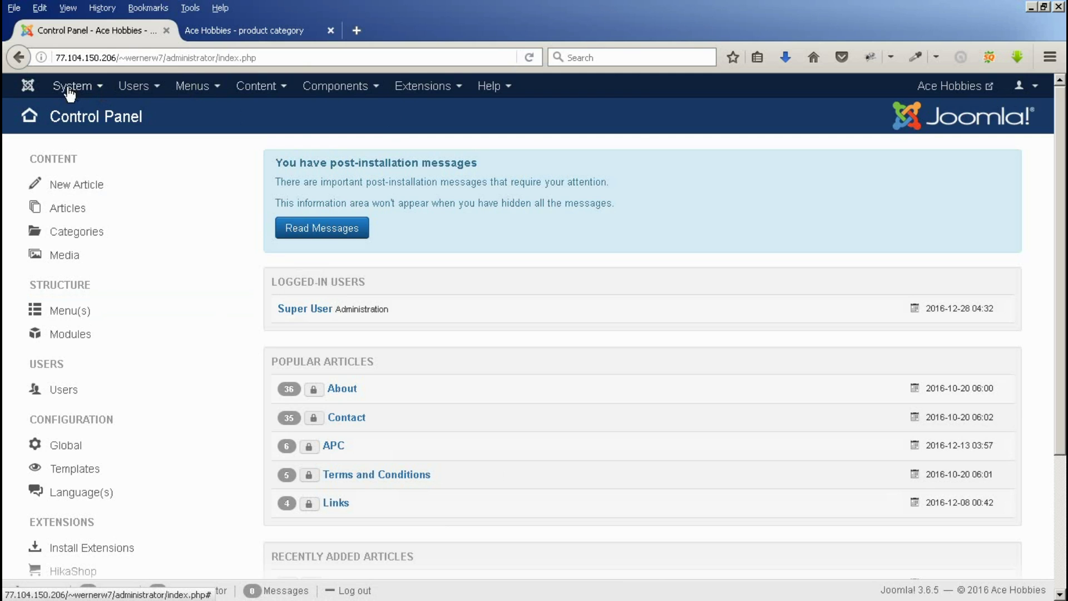
left_click(101, 91)
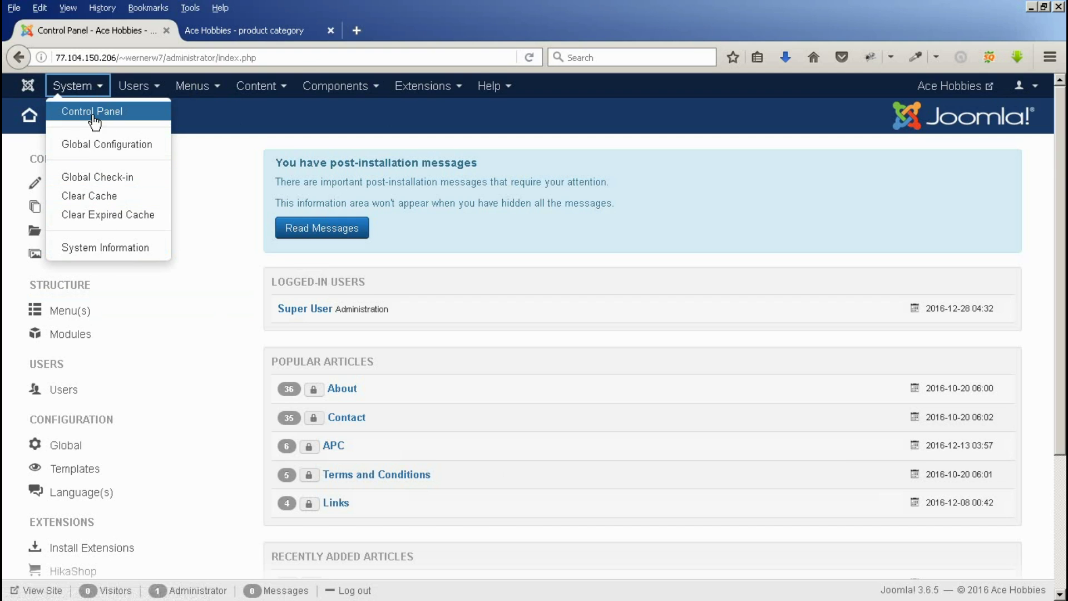
left_click(94, 117)
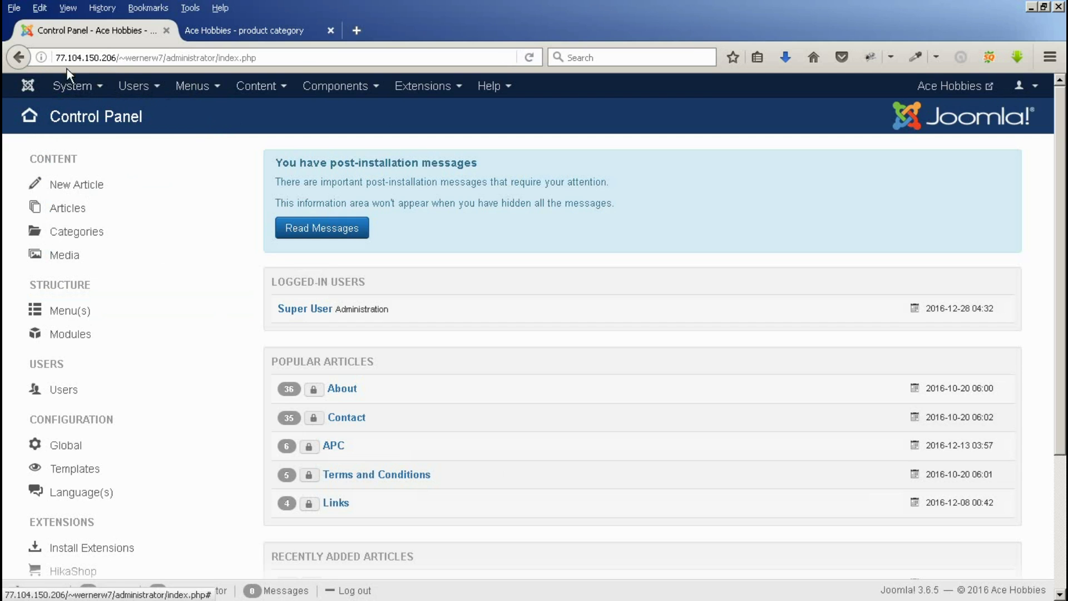
left_click(161, 94)
mouse_move(225, 111)
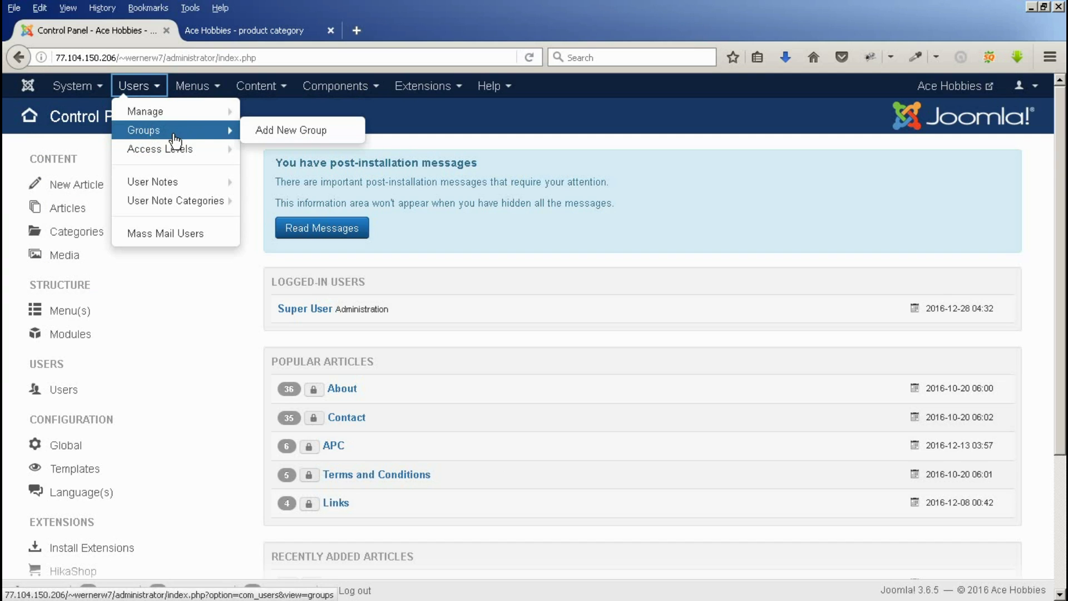
mouse_move(184, 111)
left_click(450, 115)
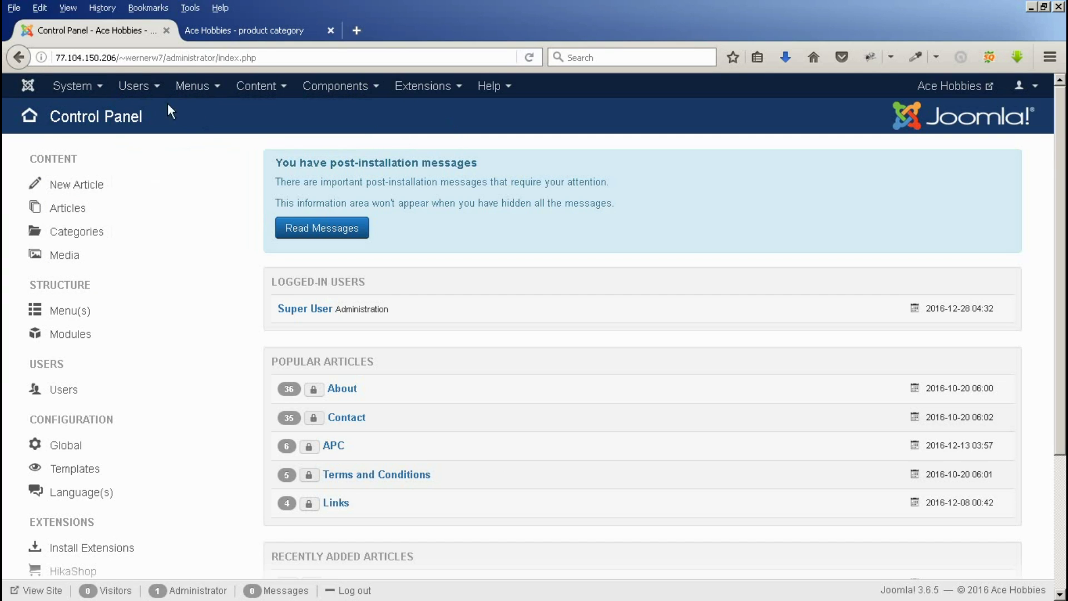
left_click(206, 96)
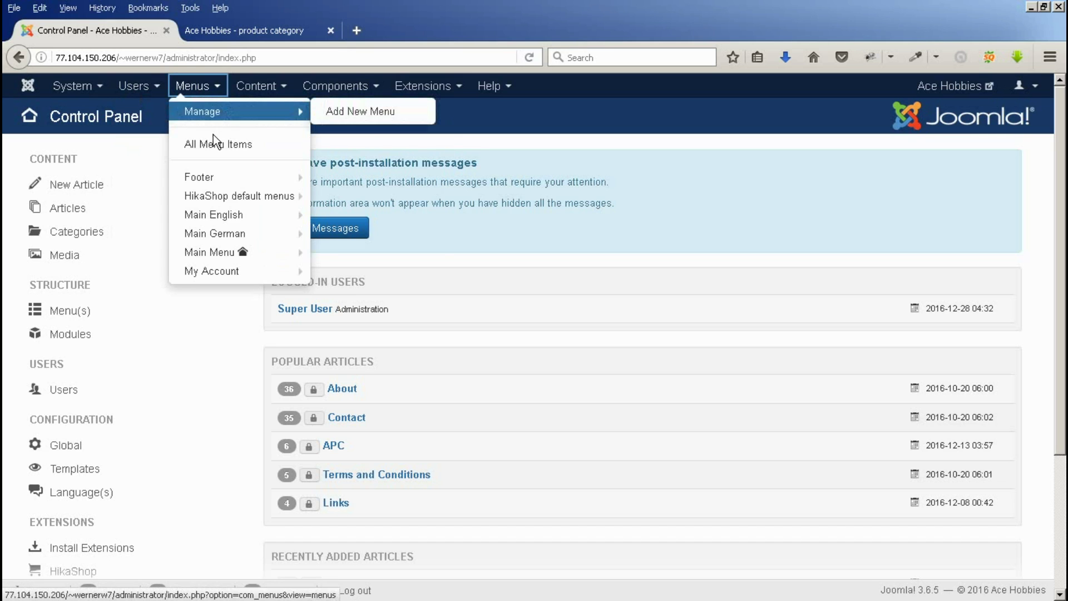
mouse_move(267, 112)
left_click(510, 113)
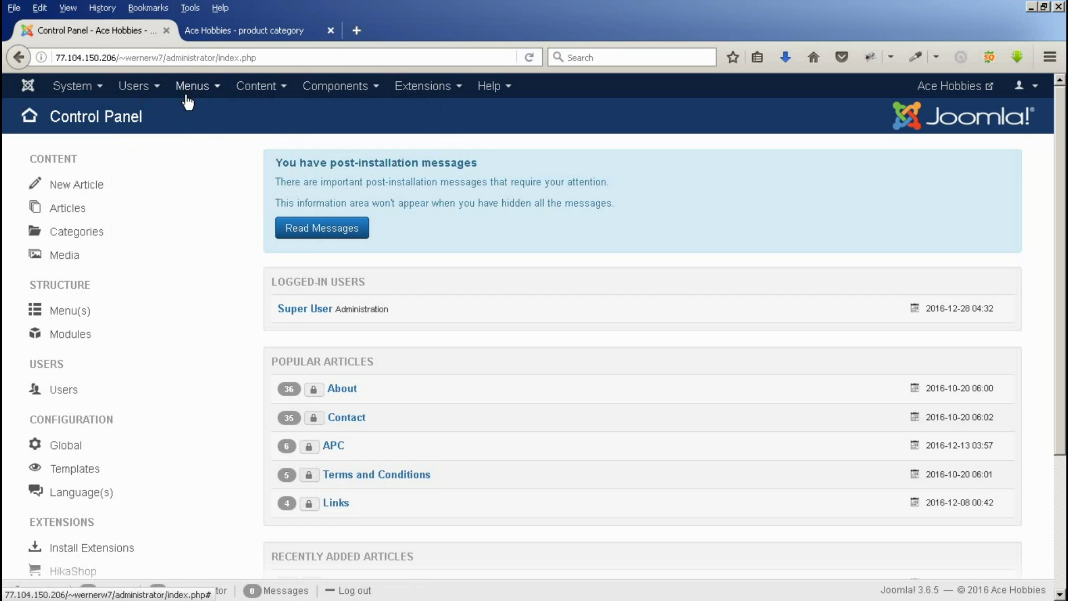
left_click(261, 90)
mouse_move(254, 111)
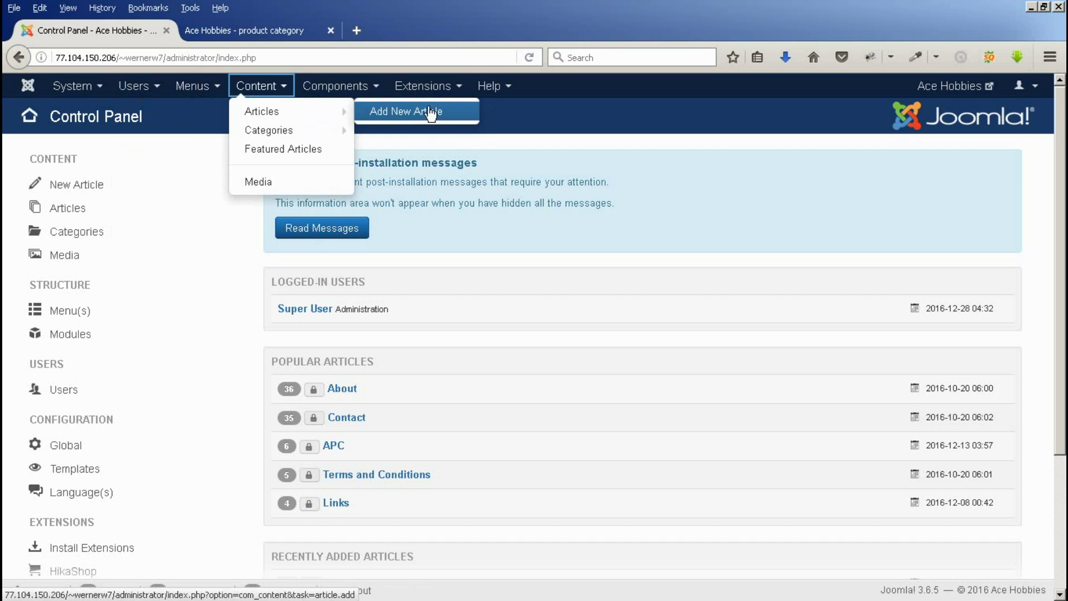
left_click(289, 96)
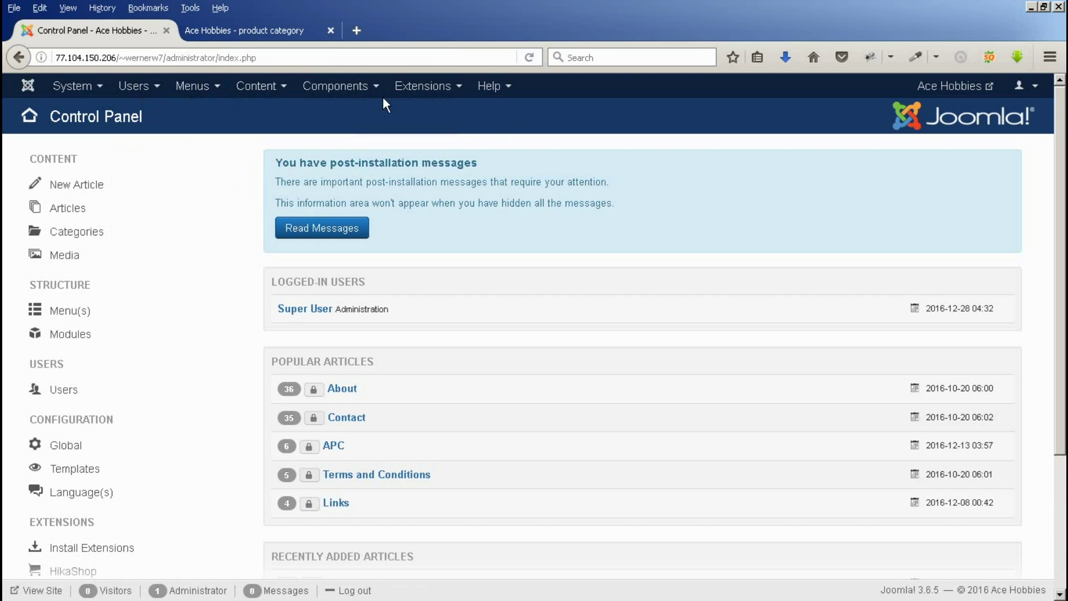
- Open the control panel of the Akeeba Backup component
left_click(342, 95)
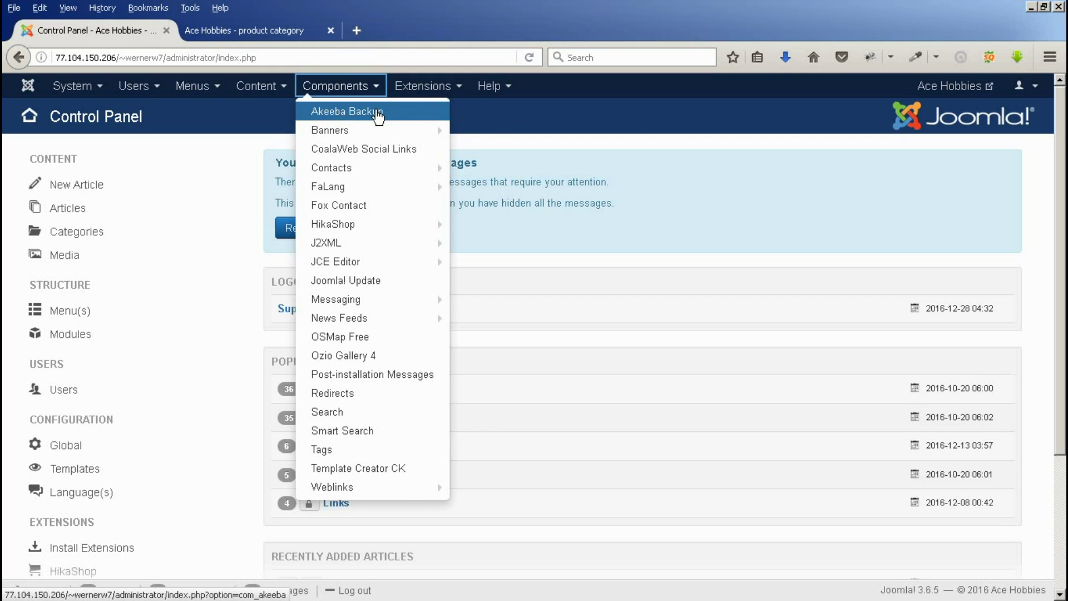
left_click(348, 116)
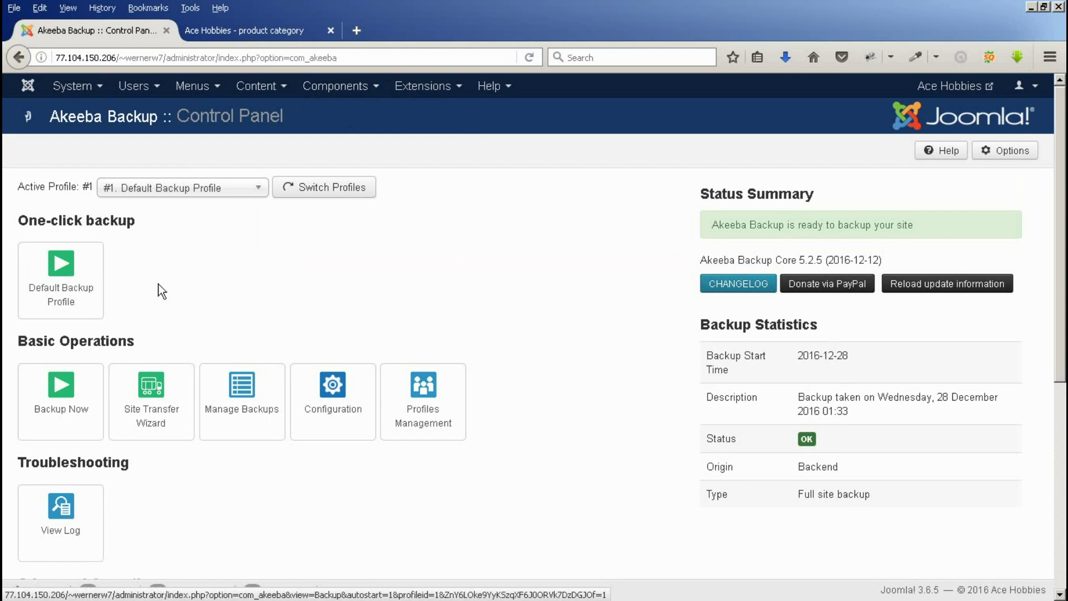
- Open the HikaShop component's dashboard to examine its order and sales statistics
left_click(332, 89)
mouse_move(328, 226)
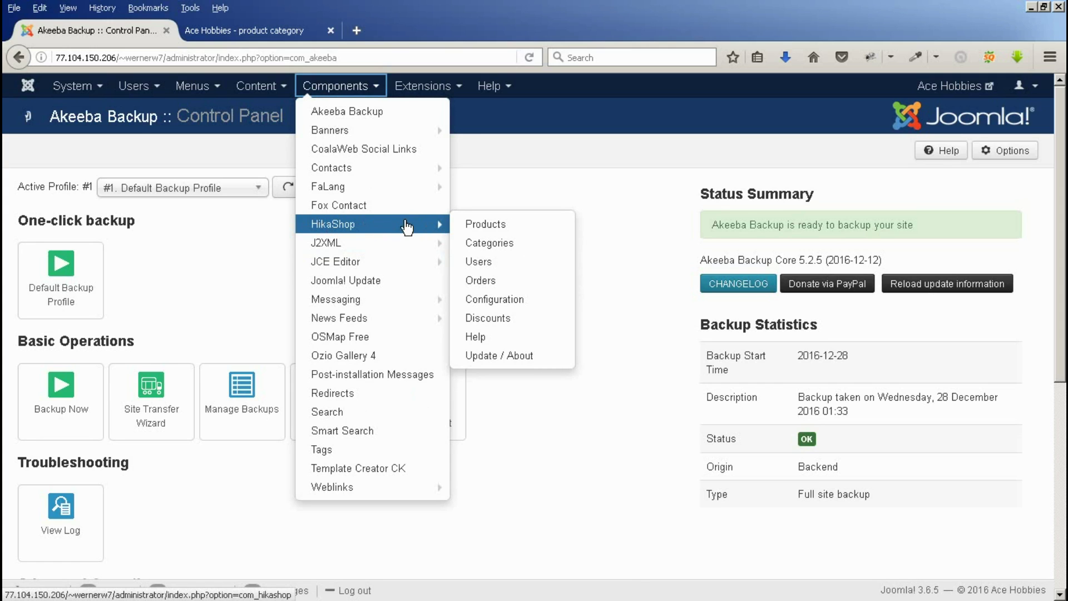
left_click(347, 225)
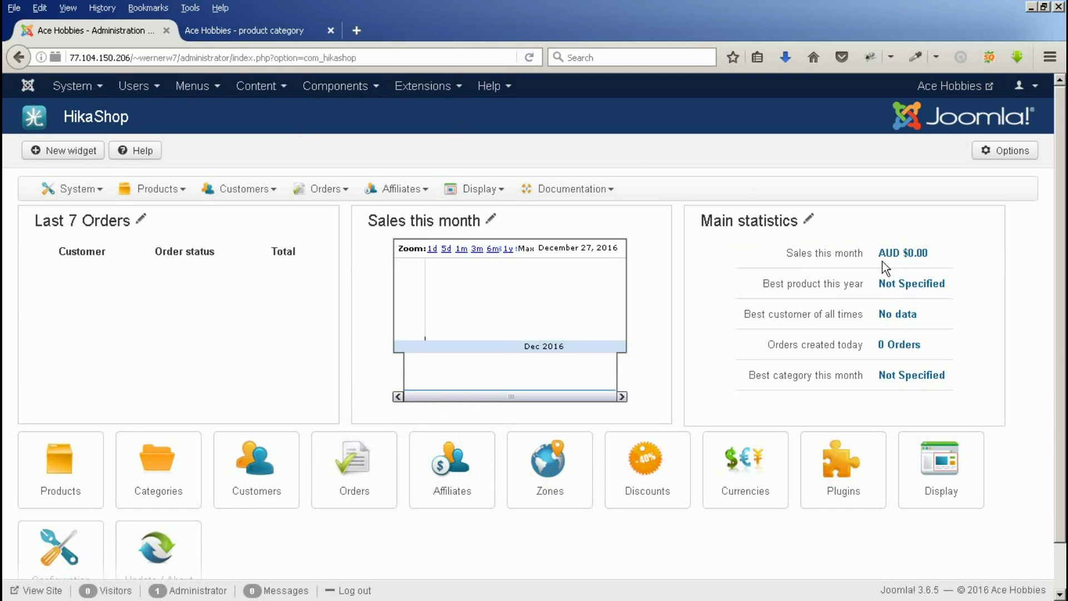
- Open HikaShop's order reports and look through the list of available reports
left_click(333, 189)
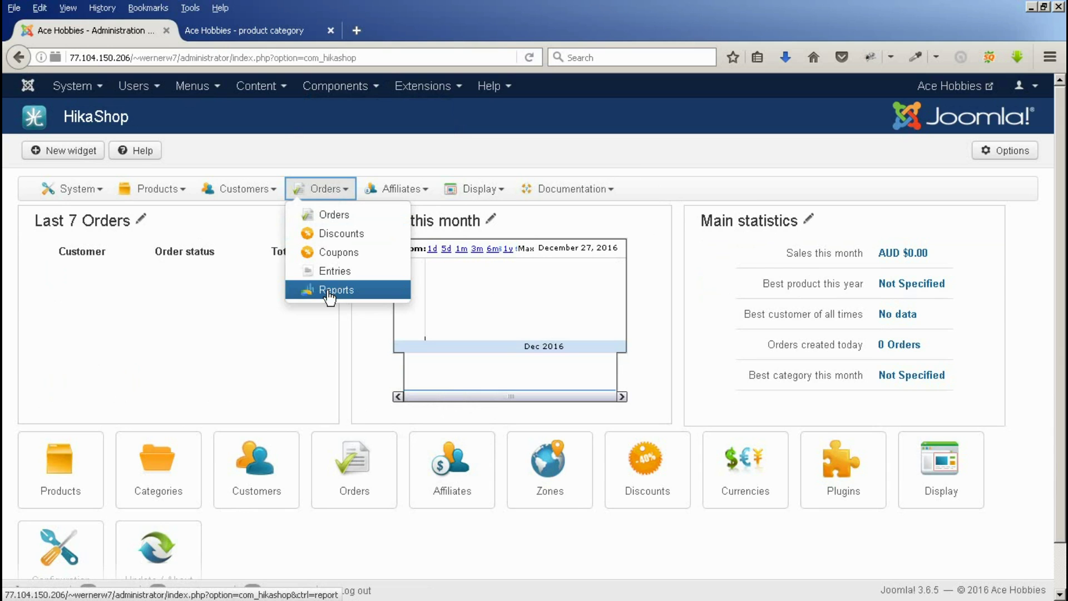
left_click(346, 293)
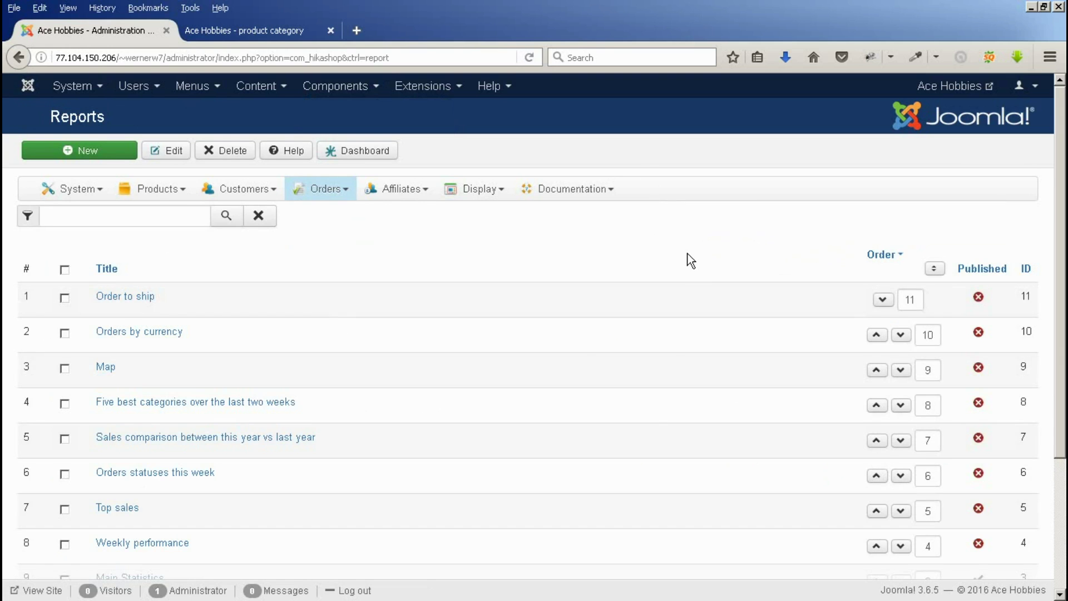
scroll(644, 400, "down", 3)
scroll(644, 399, "up", 3)
- Open the HikaShop product categories and examine the subcategories of Plafit, collapsing that branch again
left_click(154, 192)
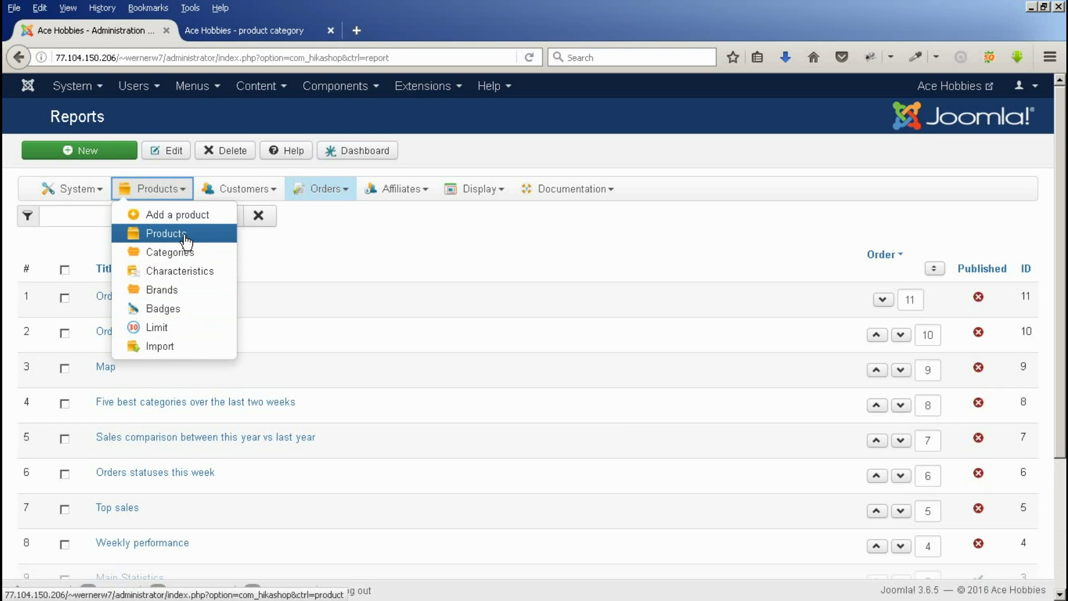
left_click(151, 255)
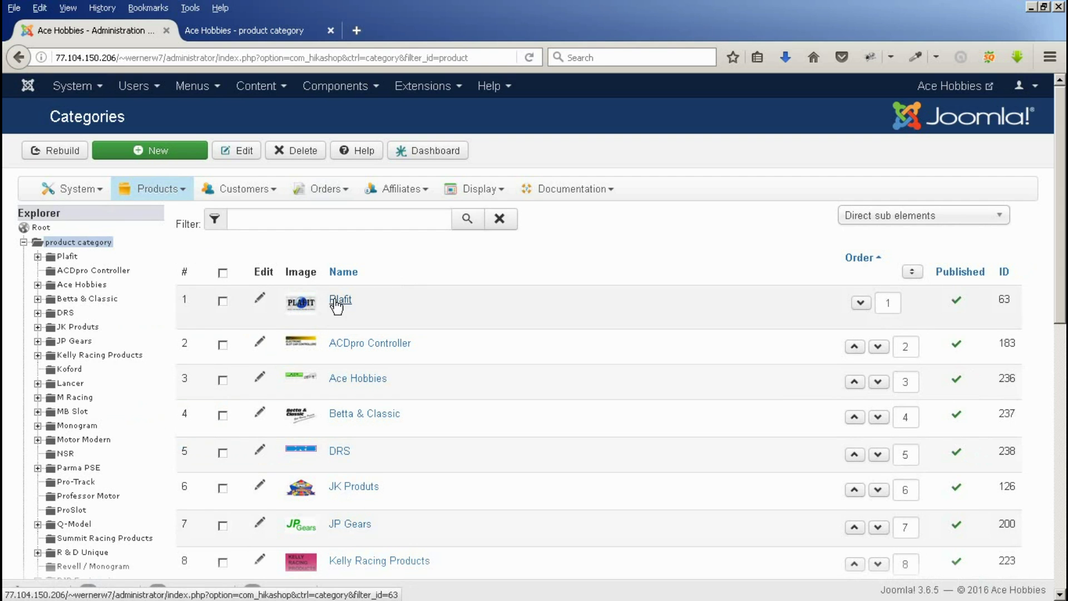
left_click(68, 257)
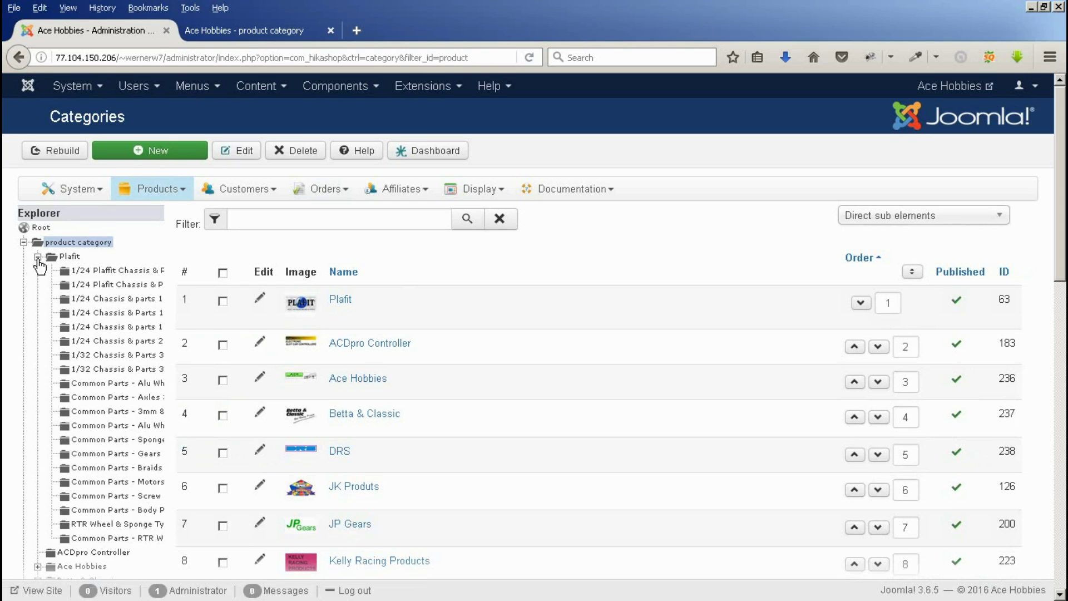
left_click(38, 257)
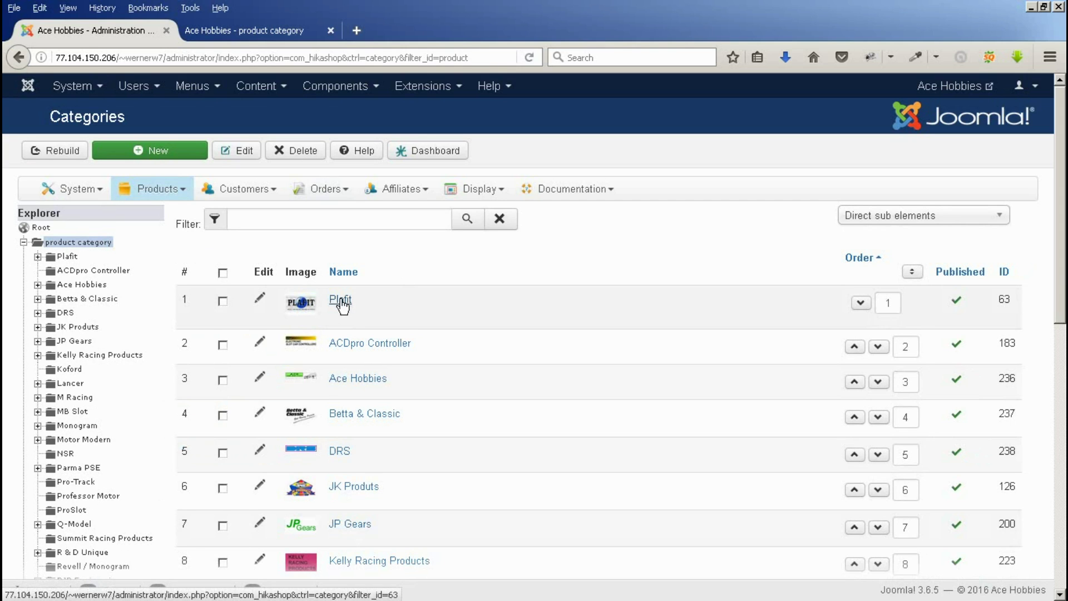
left_click(38, 257)
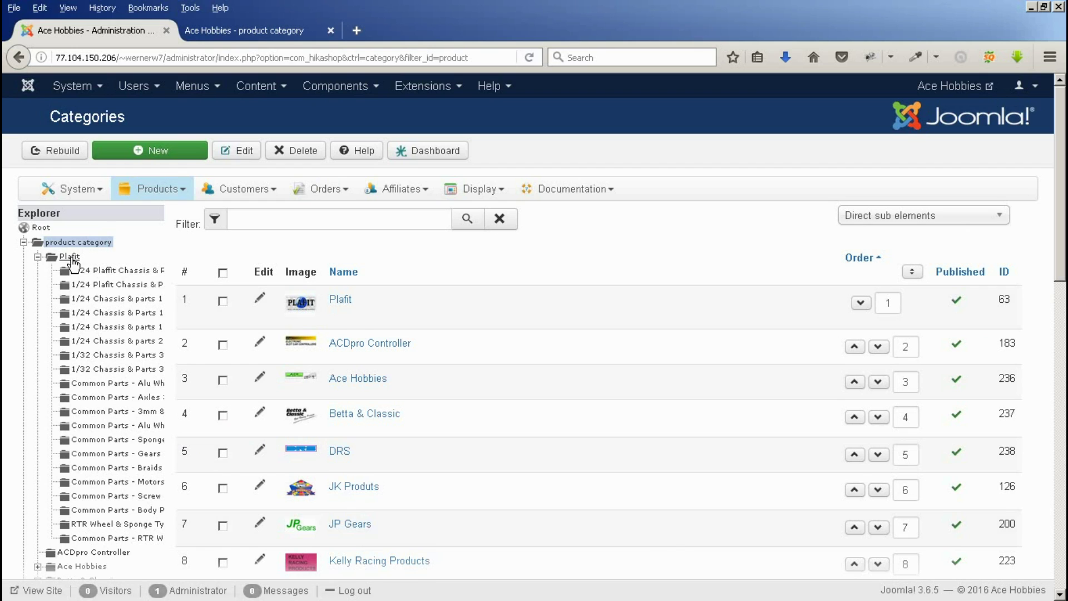
left_click(38, 257)
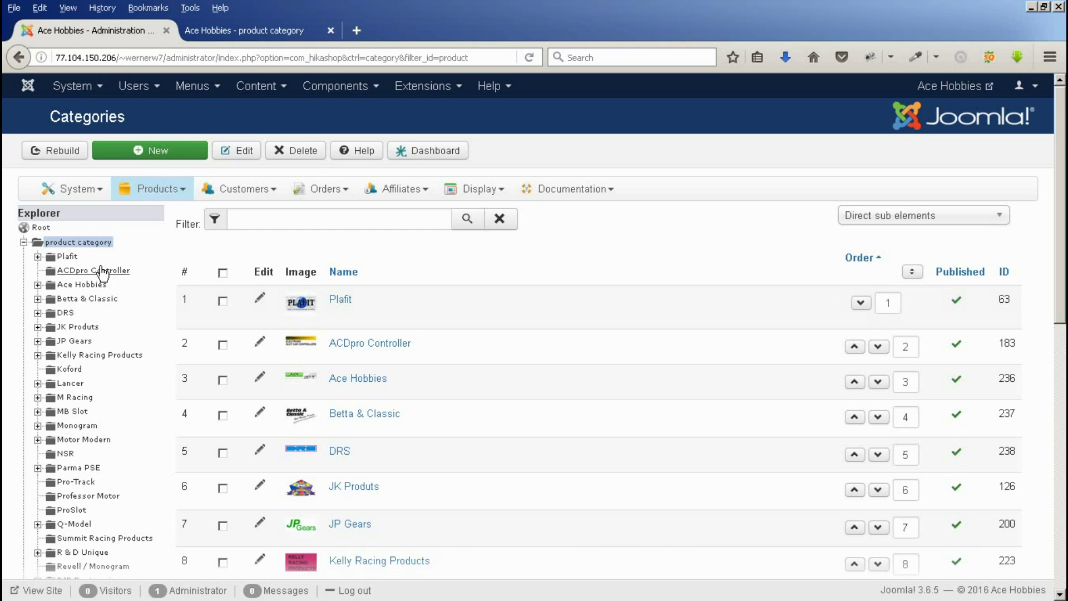
- Open the HikaShop product list and limit it to direct sub elements
left_click(149, 190)
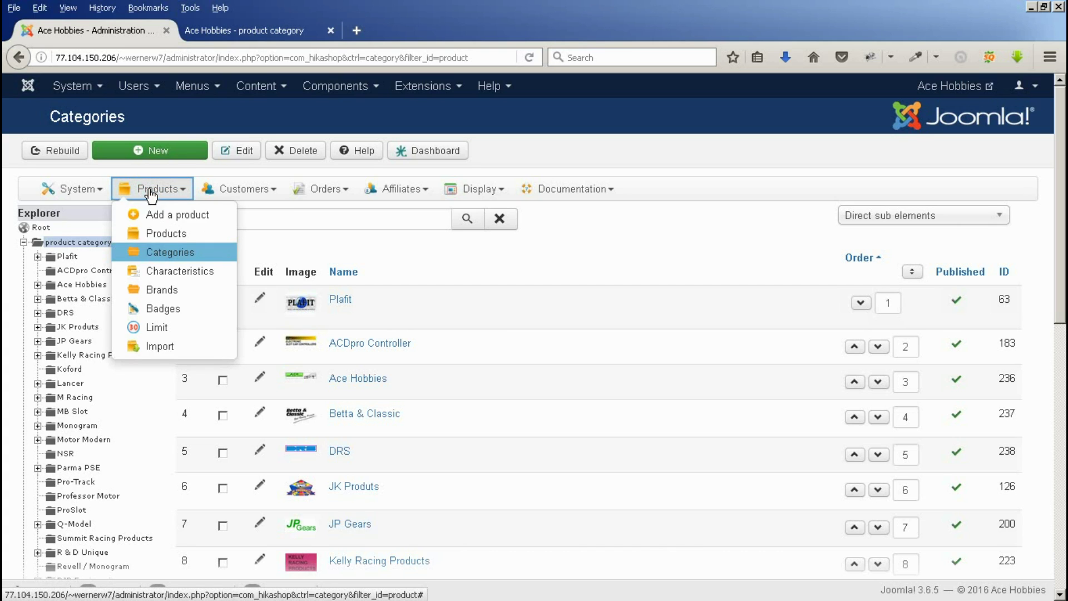
left_click(156, 238)
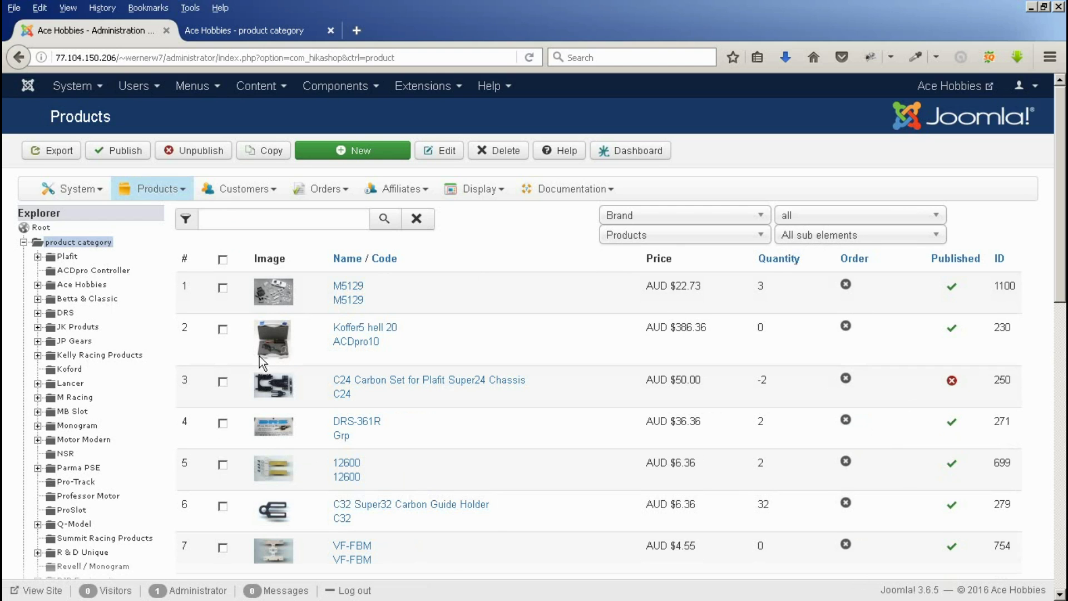
left_click(937, 239)
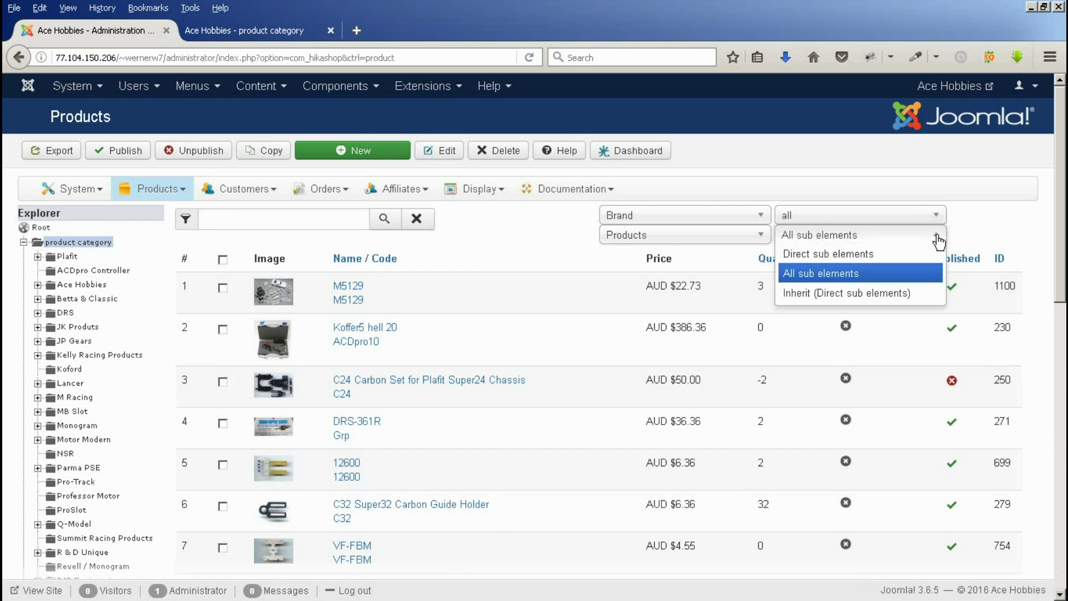
left_click(872, 260)
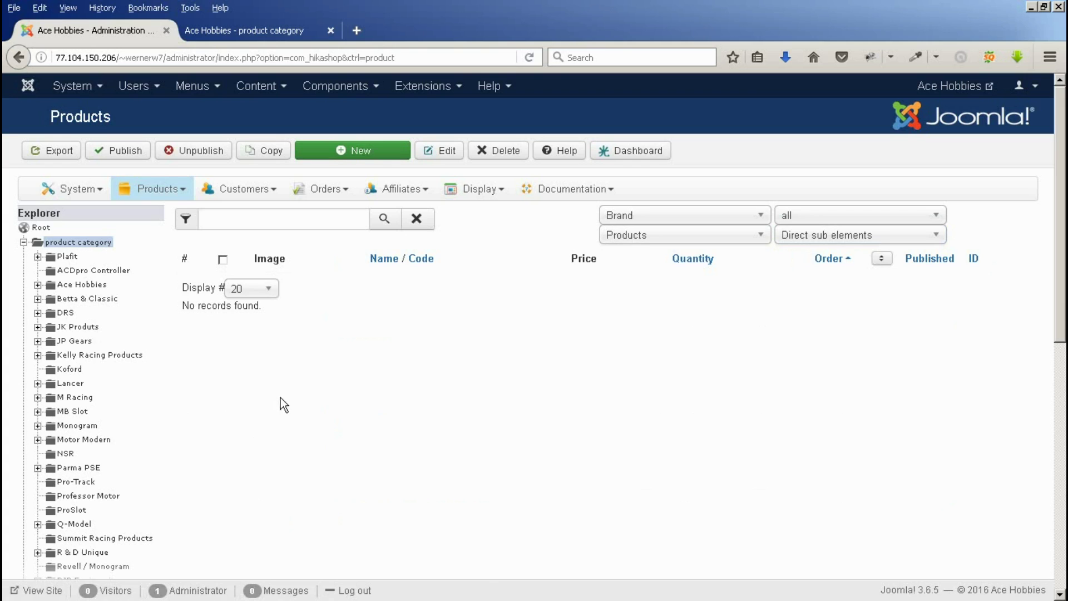
- Expand the Ace Hobbies category and list the products of its Wheel Inserts subcategory
left_click(75, 287)
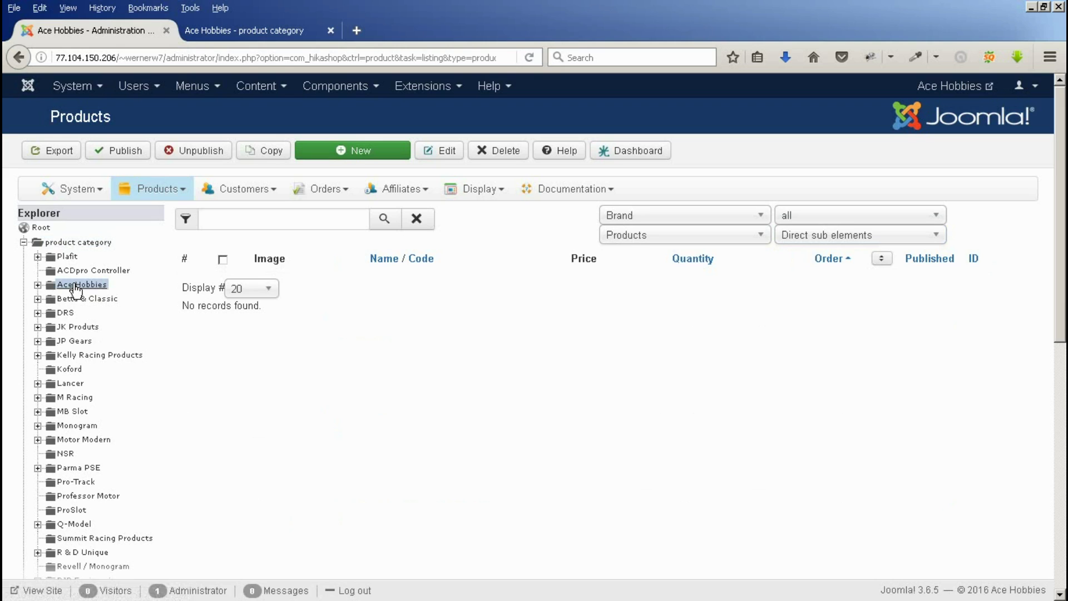
left_click(40, 286)
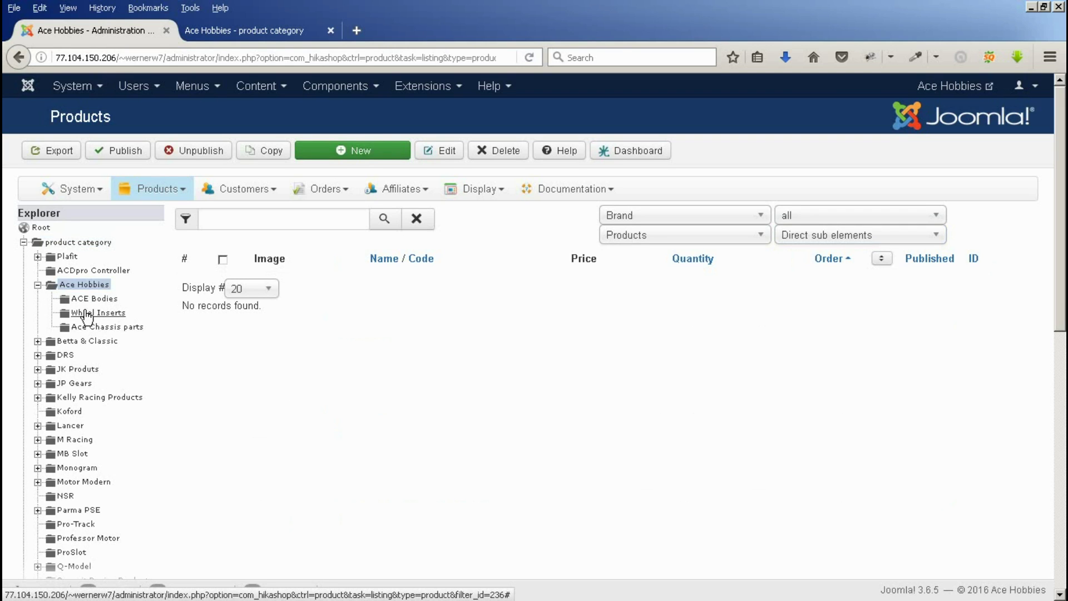
left_click(86, 315)
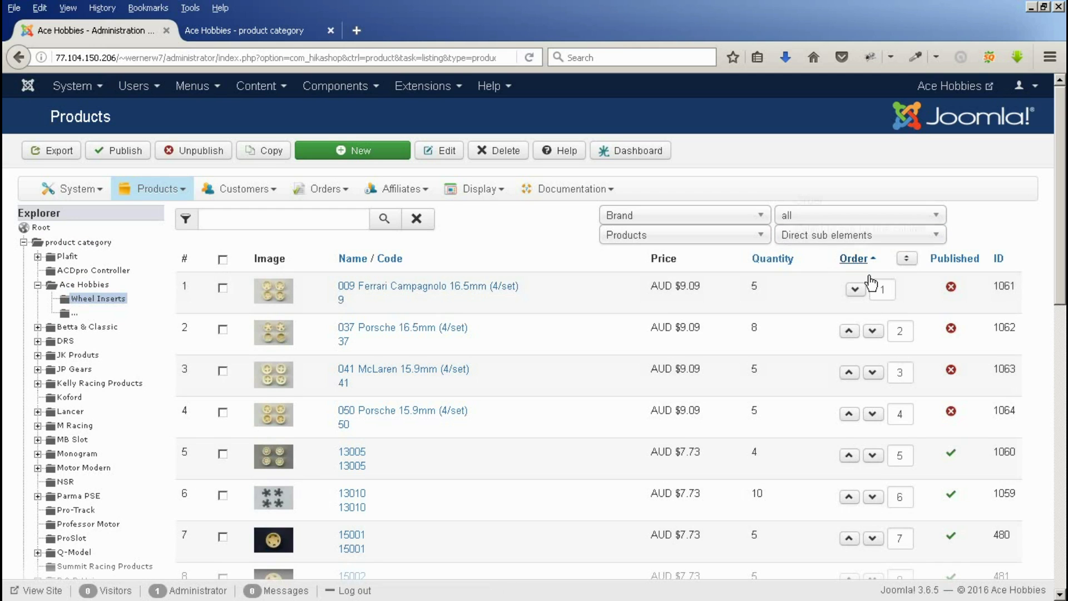
- Look through the Wheel Inserts products and open product 13005 for editing
scroll(603, 358, "down", 5)
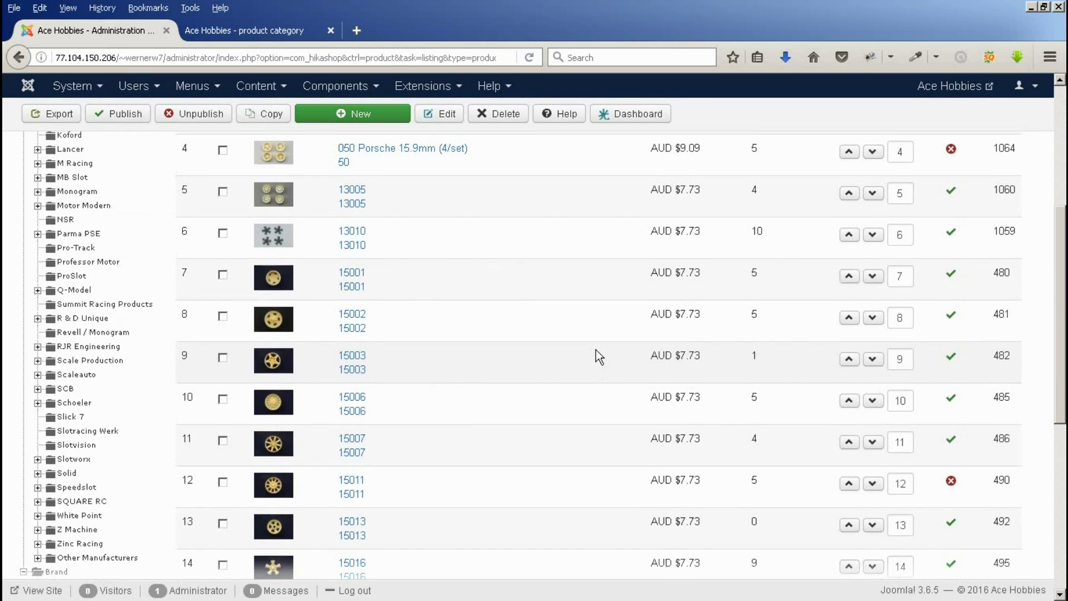
scroll(596, 350, "up", 3)
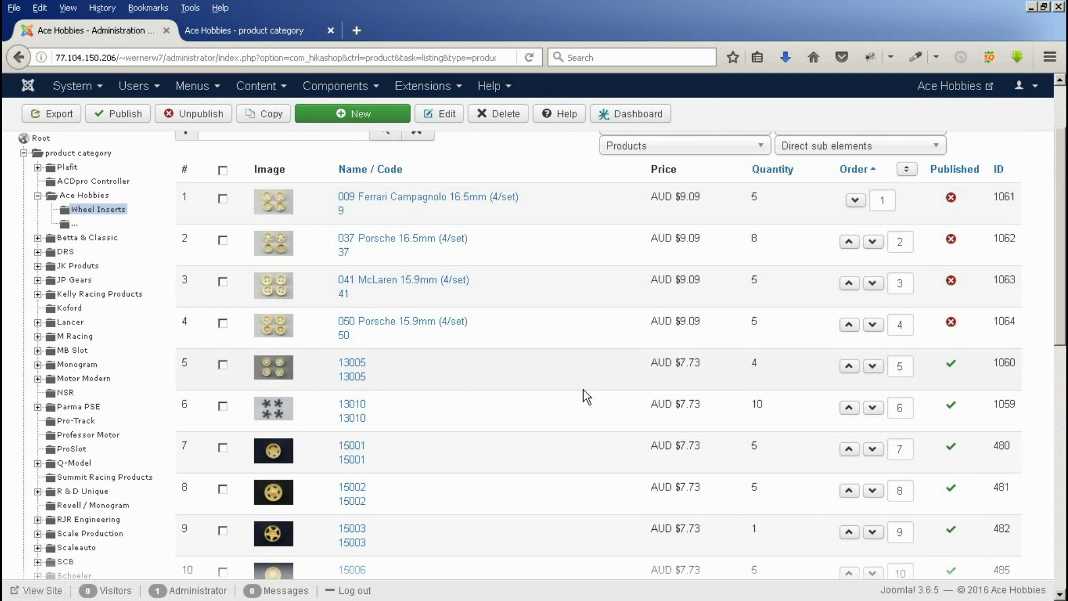
scroll(584, 389, "down", 3)
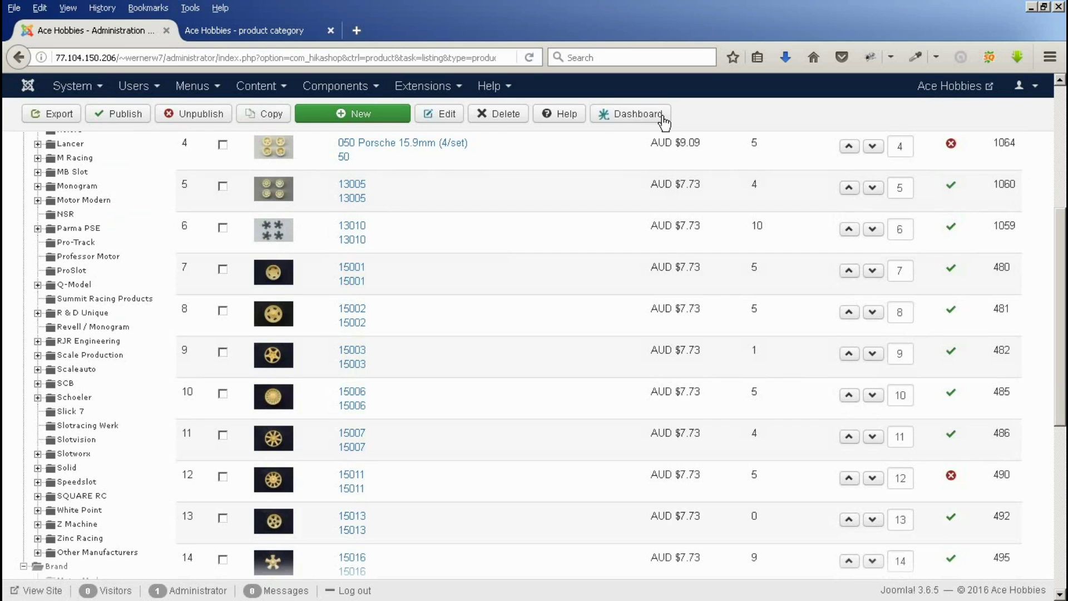
scroll(492, 365, "up", 5)
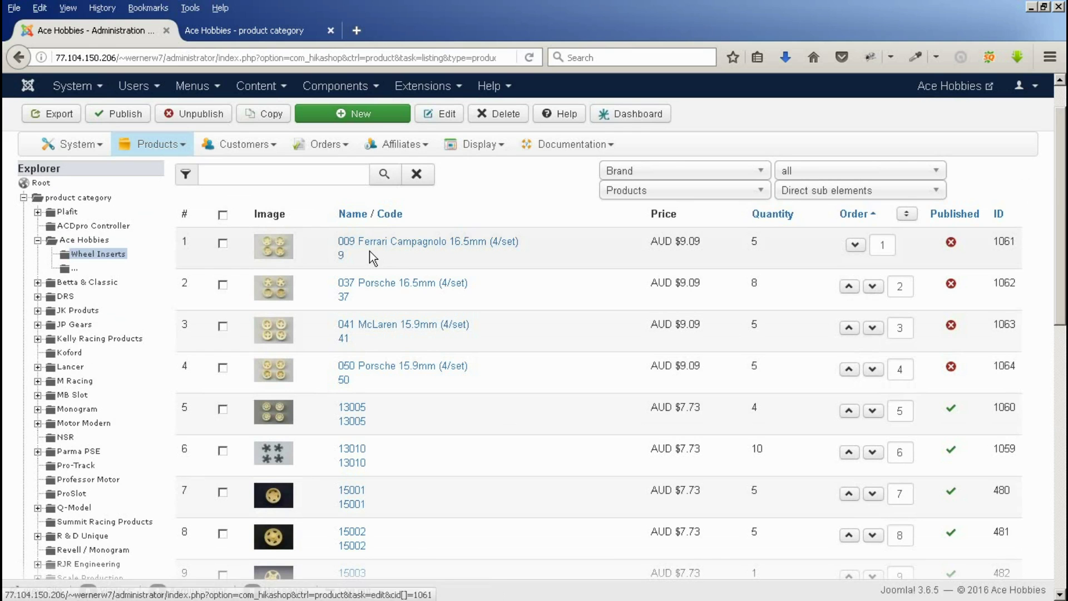
left_click(360, 422)
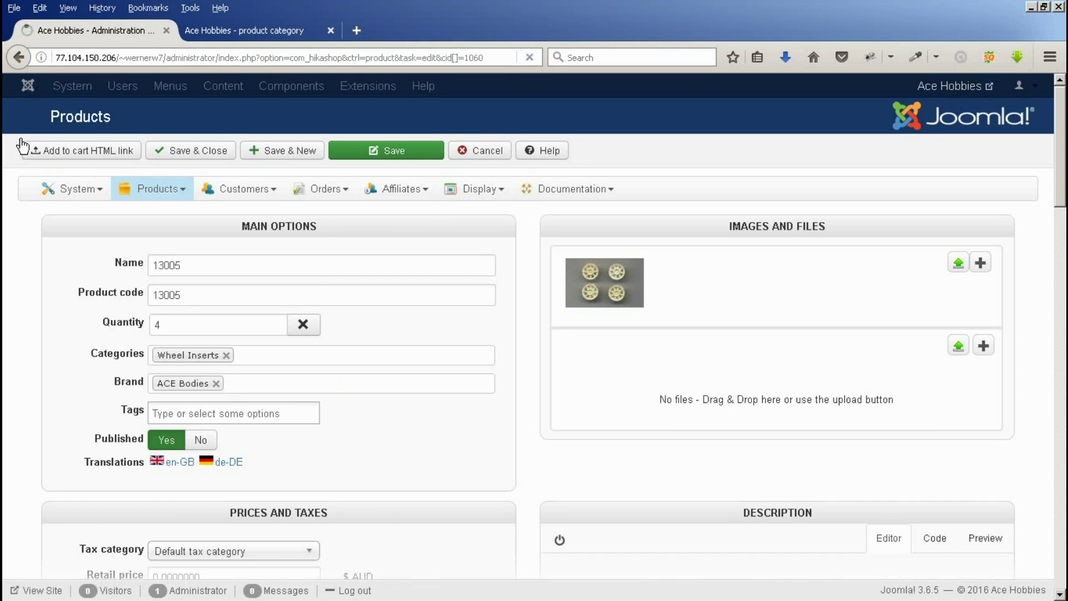
- Return to the product list, start a new product in Wheel Inserts and name it Test Product
left_click(154, 193)
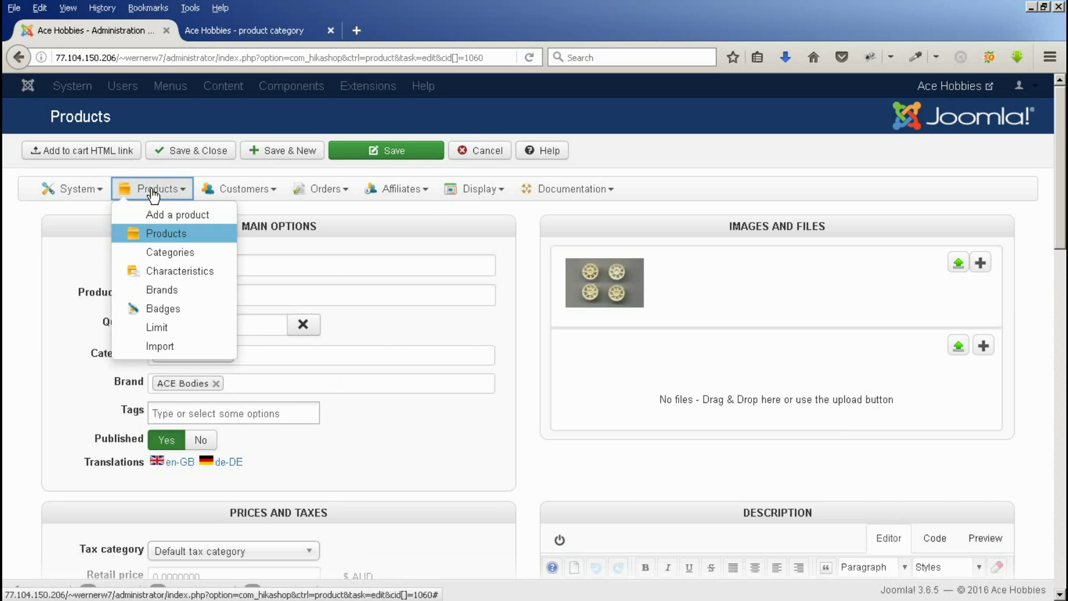
left_click(164, 234)
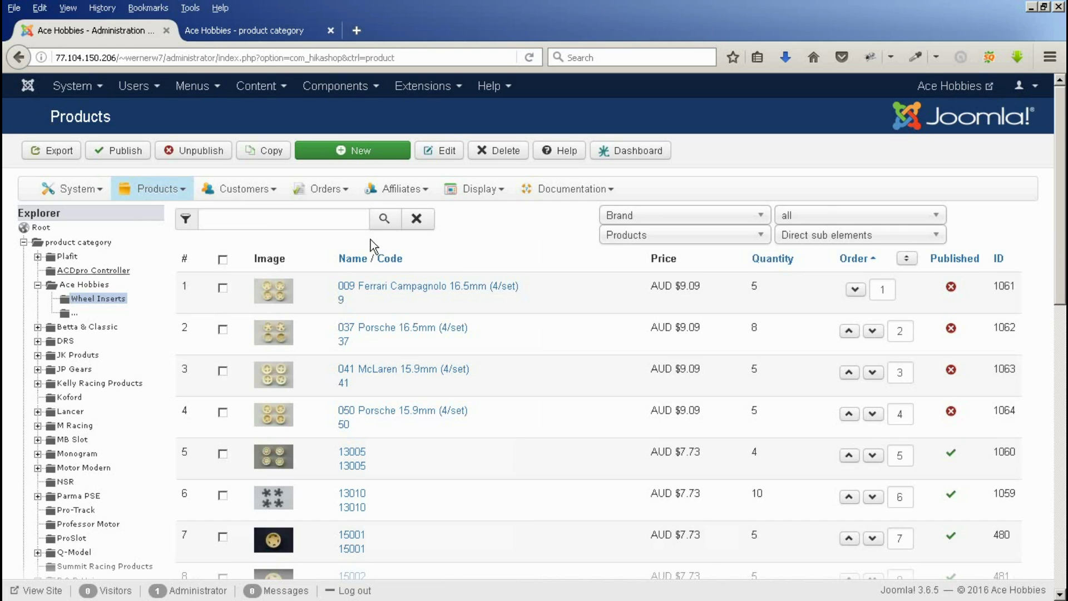
left_click(363, 156)
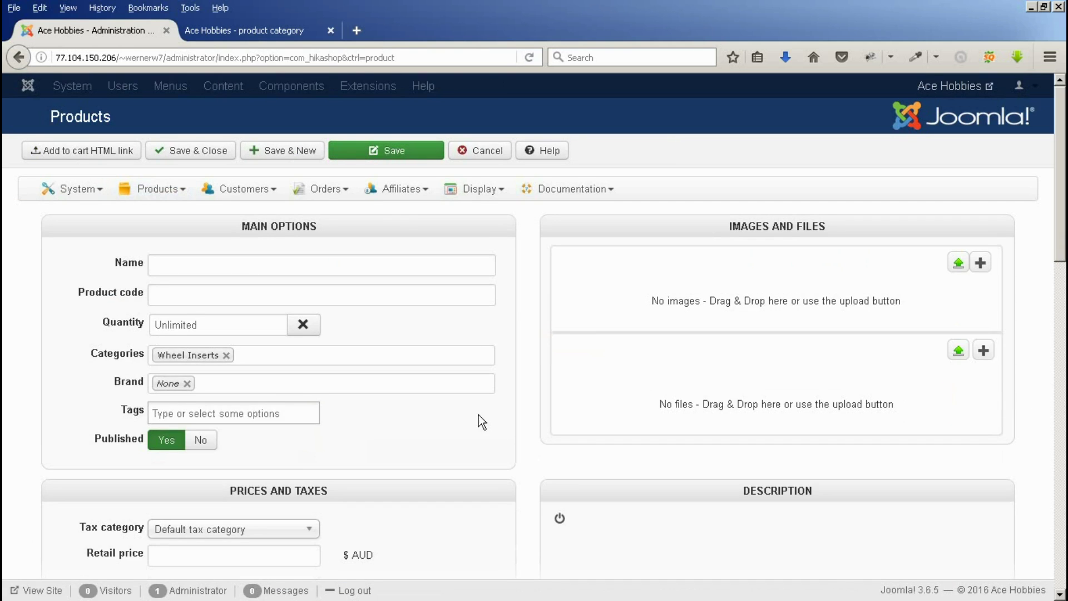
left_click(177, 266)
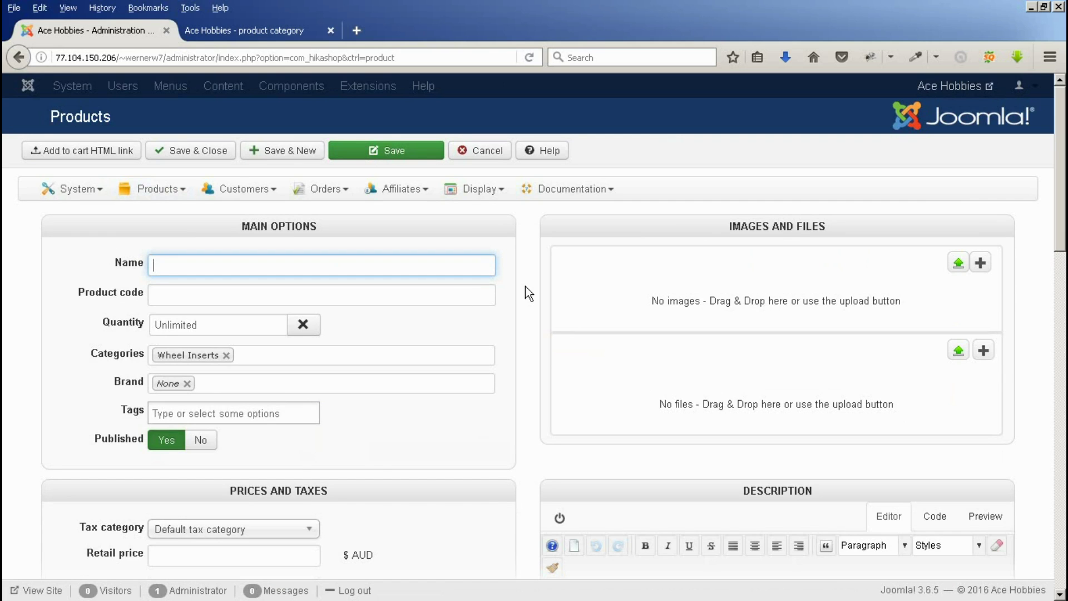
type("Test")
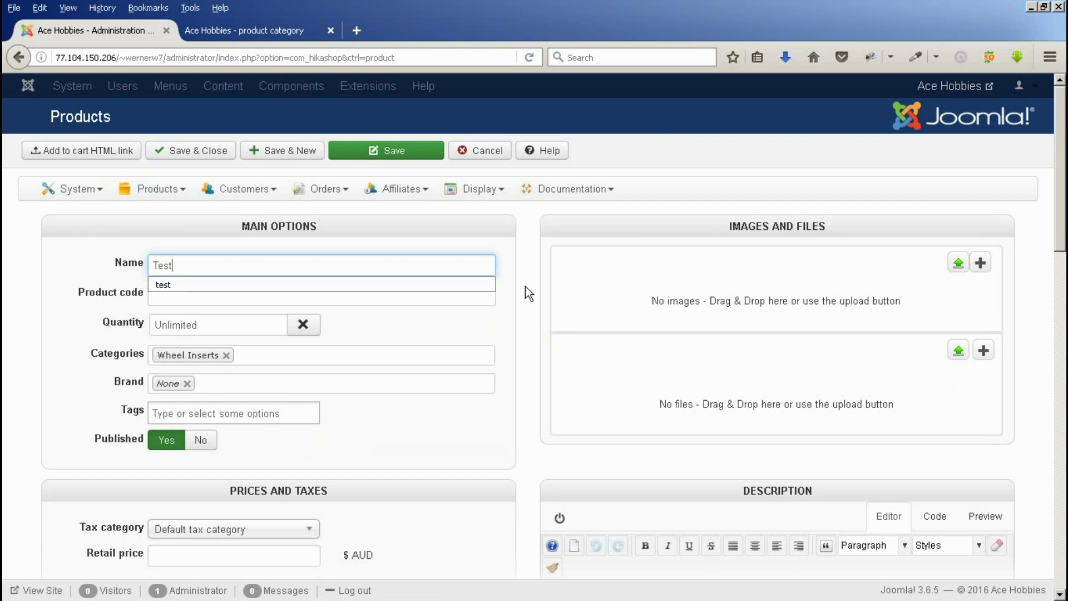
type(" Product")
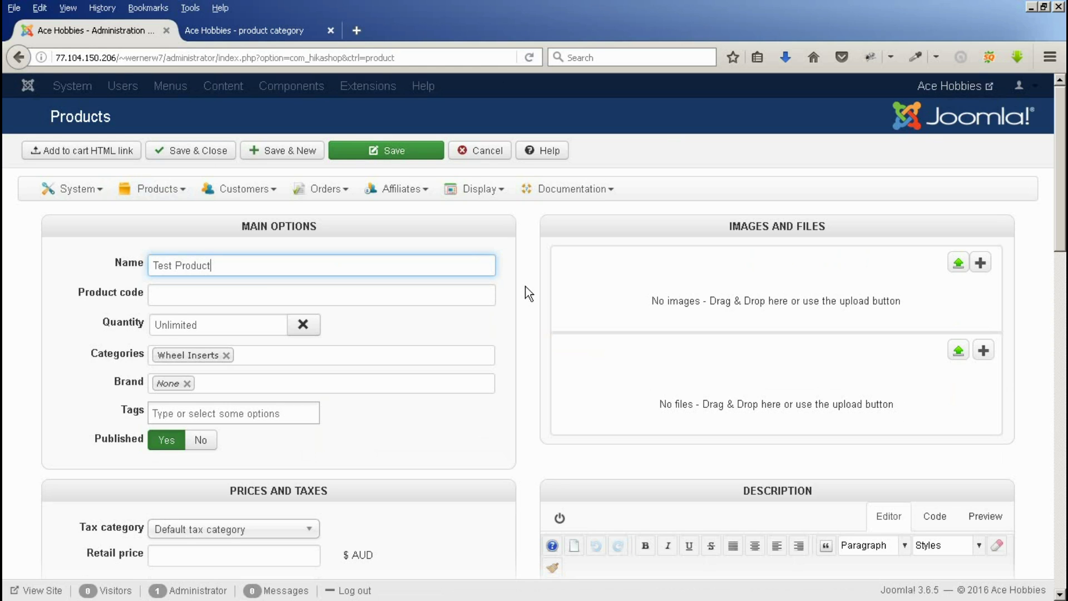
- Set the new product's code to test1 and its quantity to 34
left_click(158, 292)
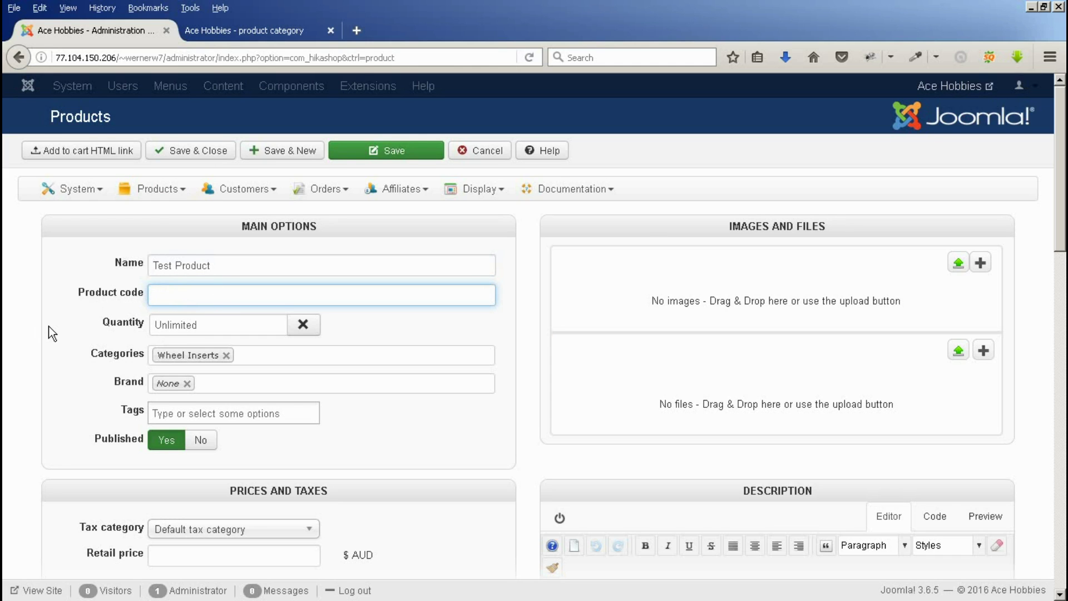
type("test1")
double_click(203, 326)
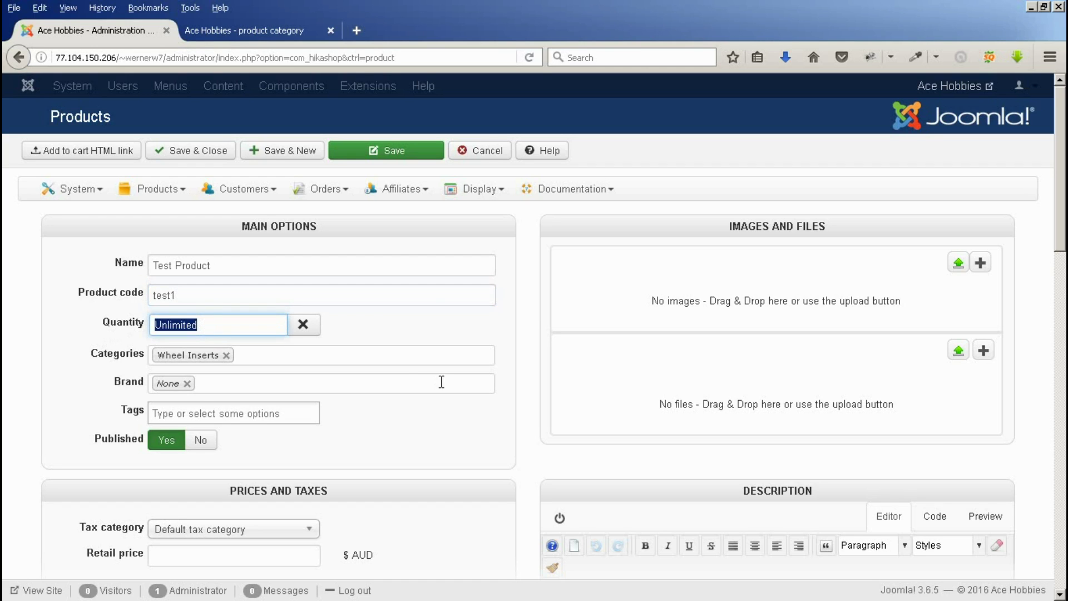
type("34")
left_click(387, 333)
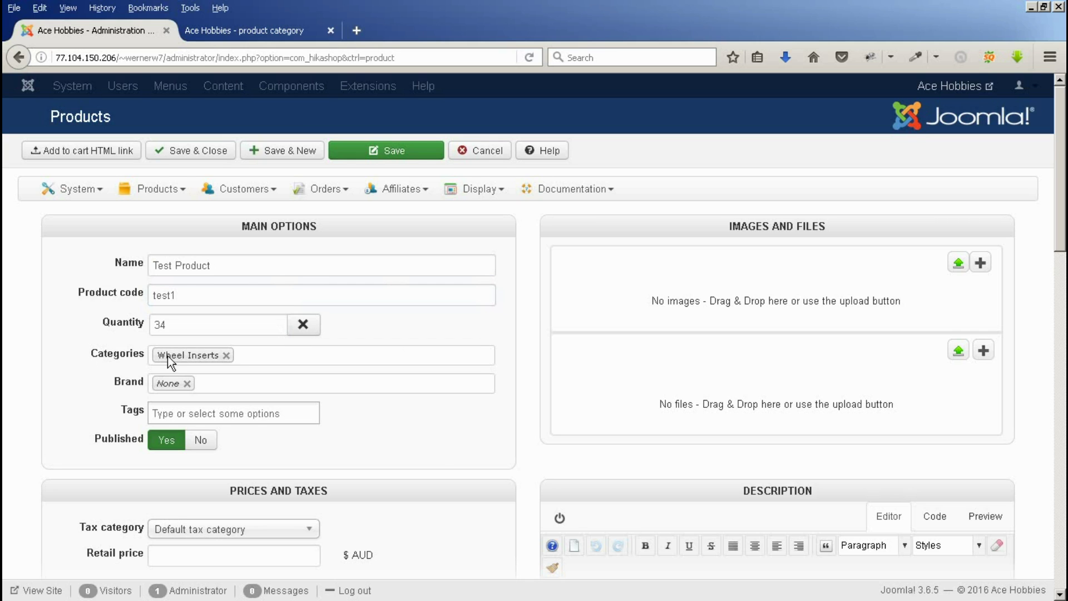
- Replace the product's Wheel Inserts category with JK 1/24 Chassis & Parts from the JK Produts branch
left_click(226, 357)
left_click(155, 390)
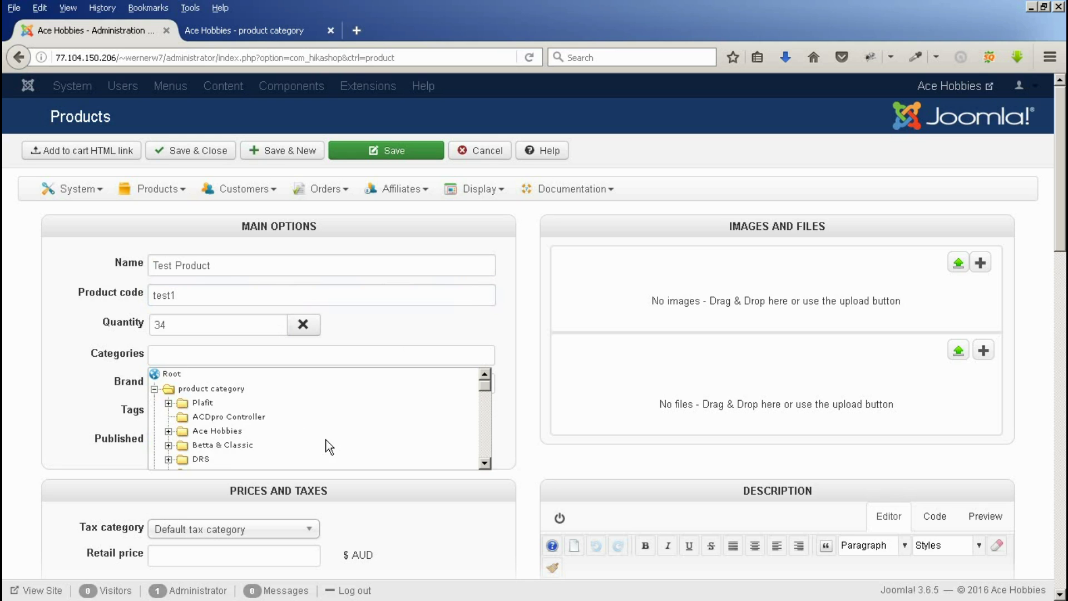
scroll(328, 446, "down", 2)
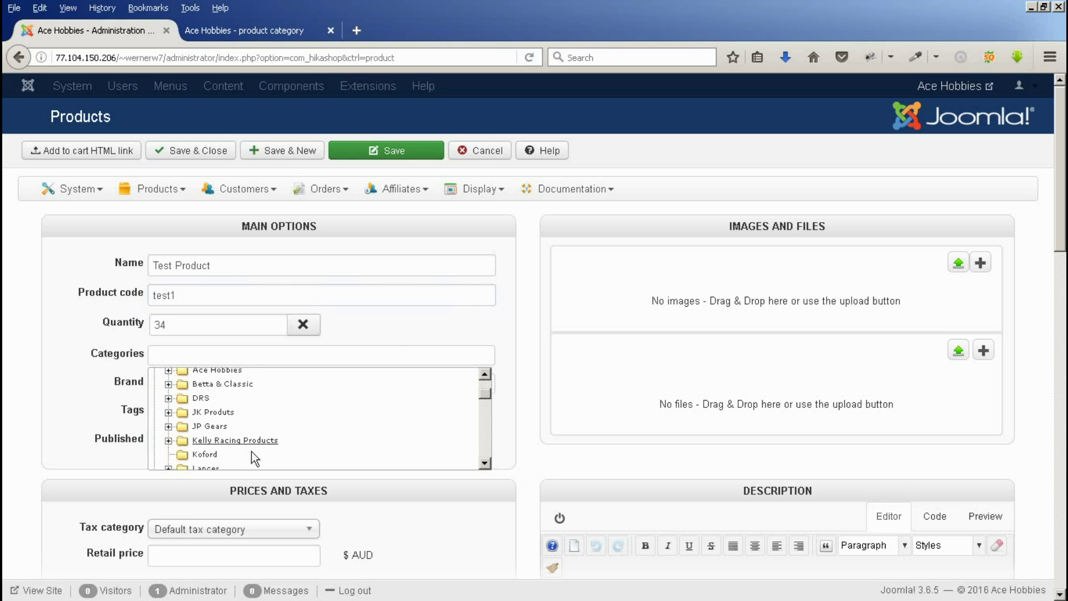
left_click(168, 413)
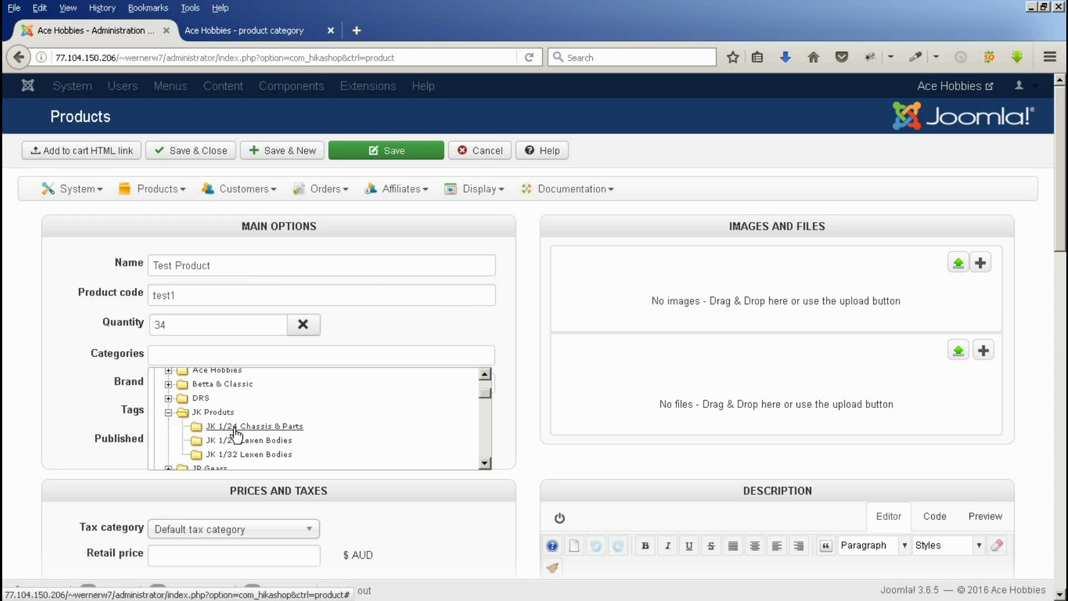
left_click(236, 427)
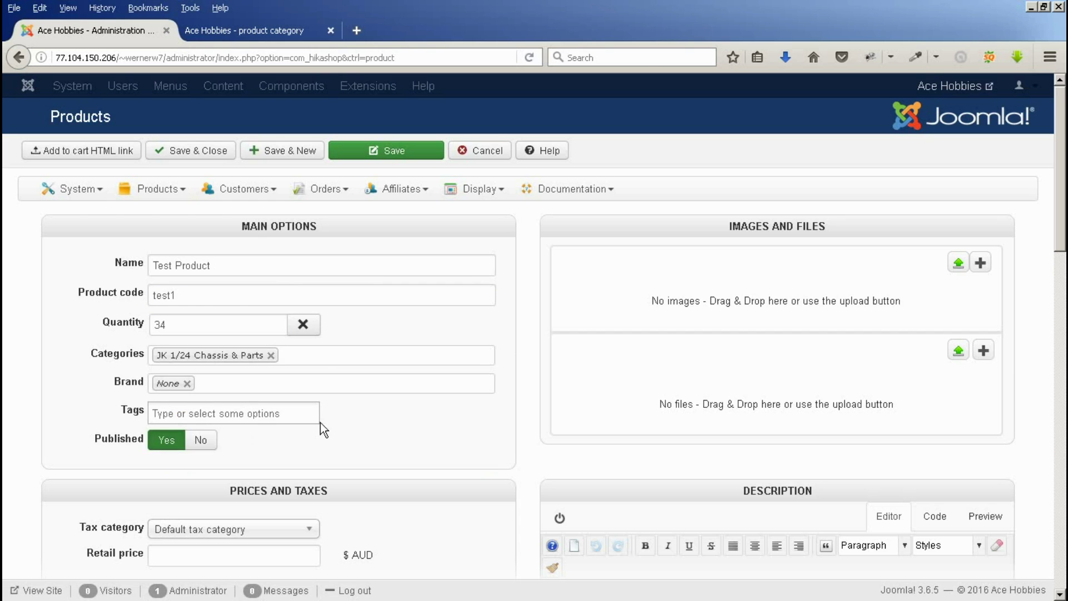
- Add the JK Produts category and the Tools subcategory of Other Manufacturers to the product's categories
left_click(317, 360)
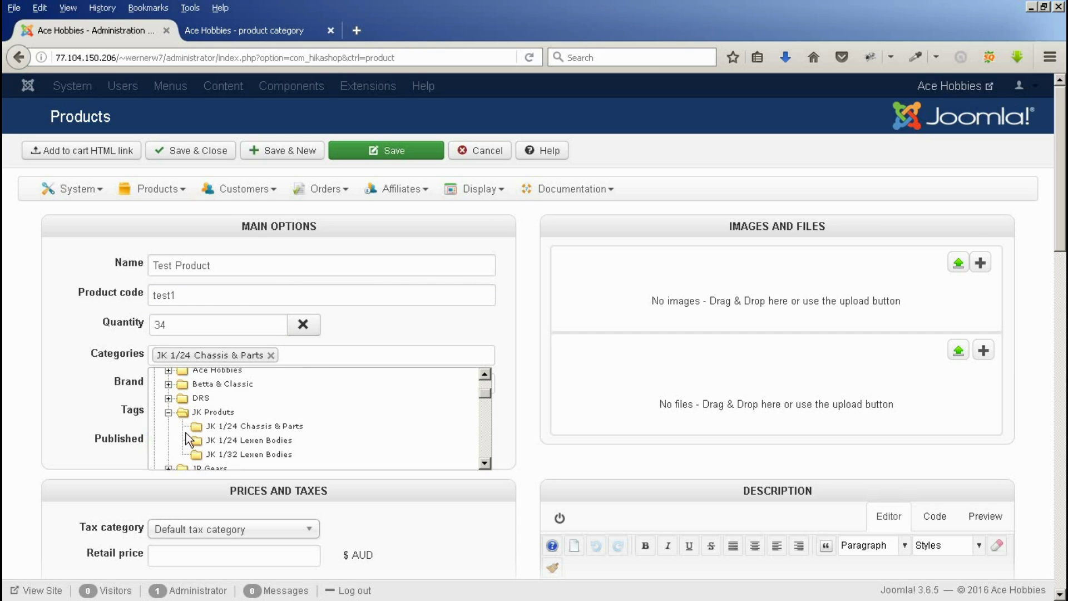
left_click(214, 415)
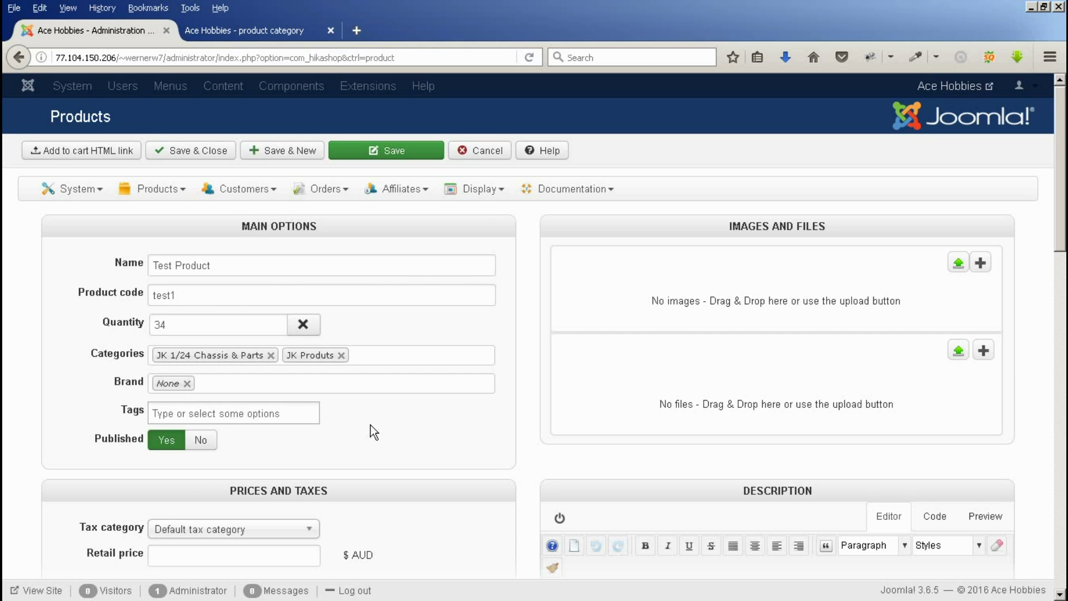
left_click(369, 355)
scroll(351, 428, "down", 10)
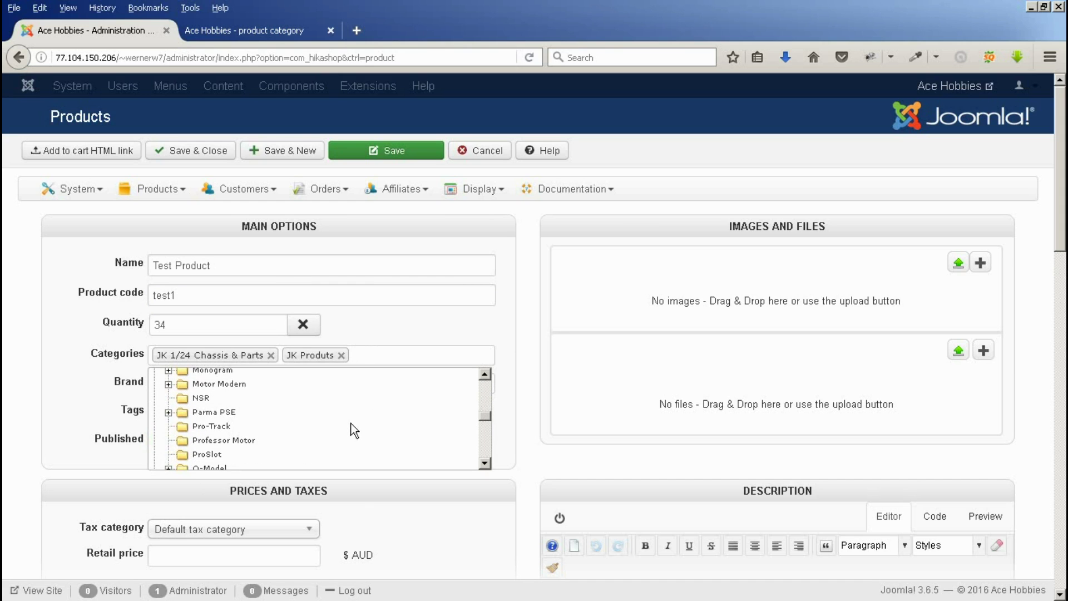
scroll(350, 430, "down", 5)
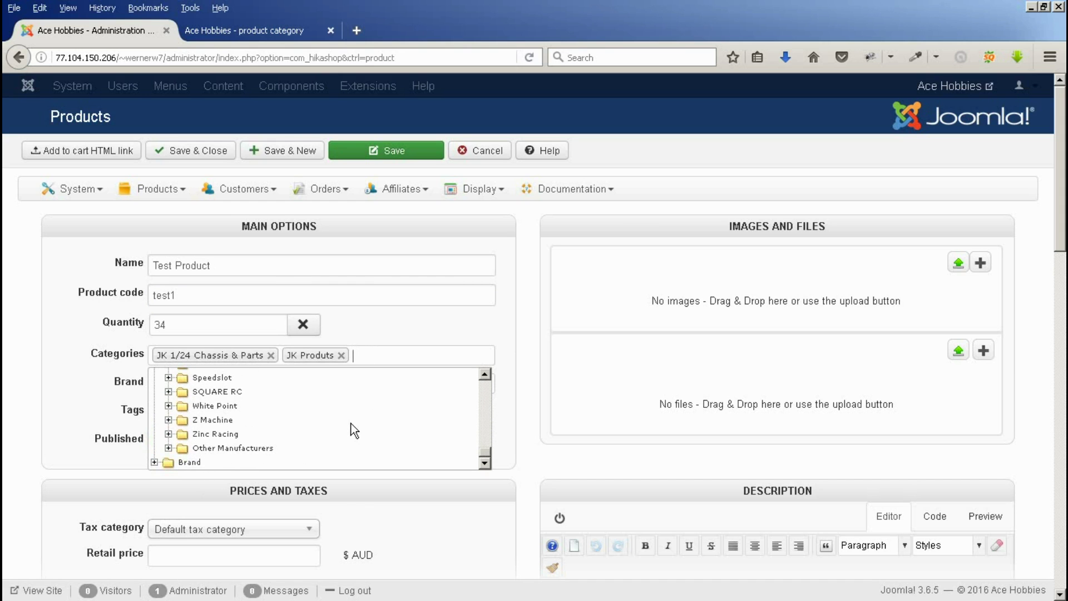
left_click(169, 448)
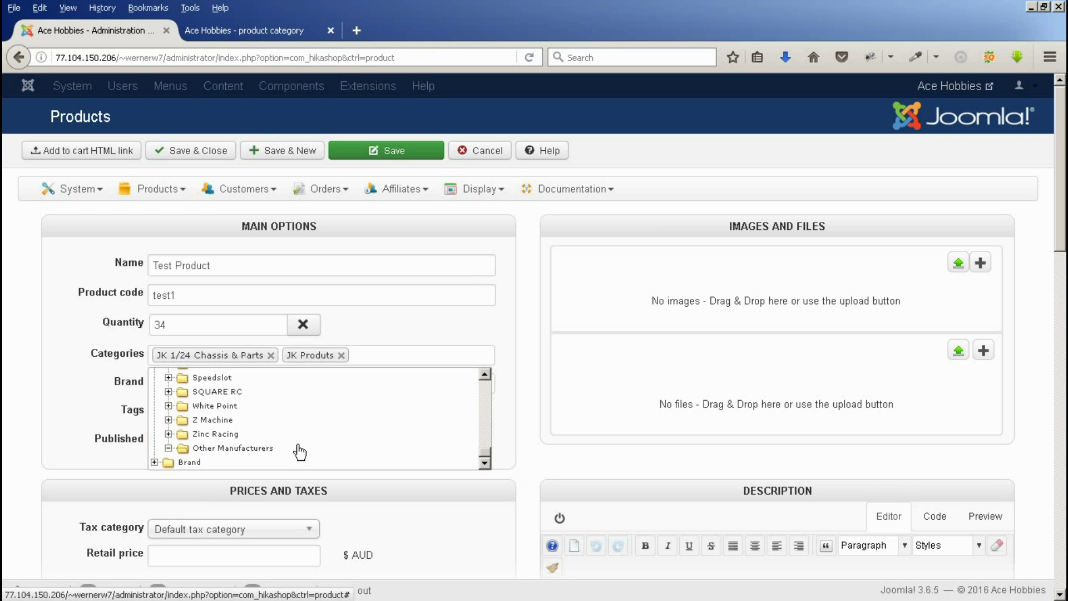
scroll(326, 443, "down", 3)
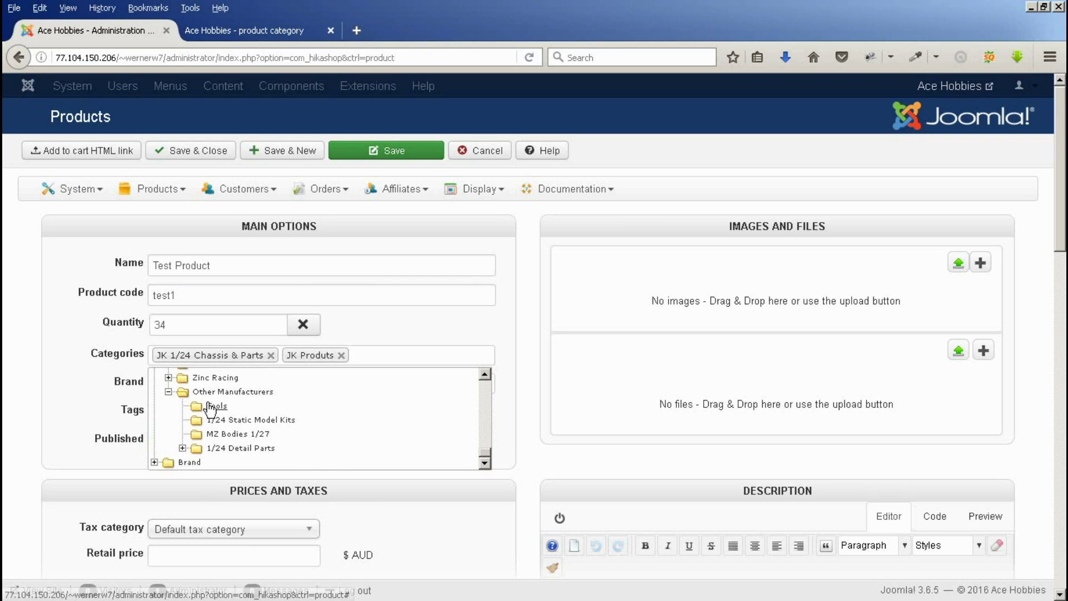
left_click(214, 406)
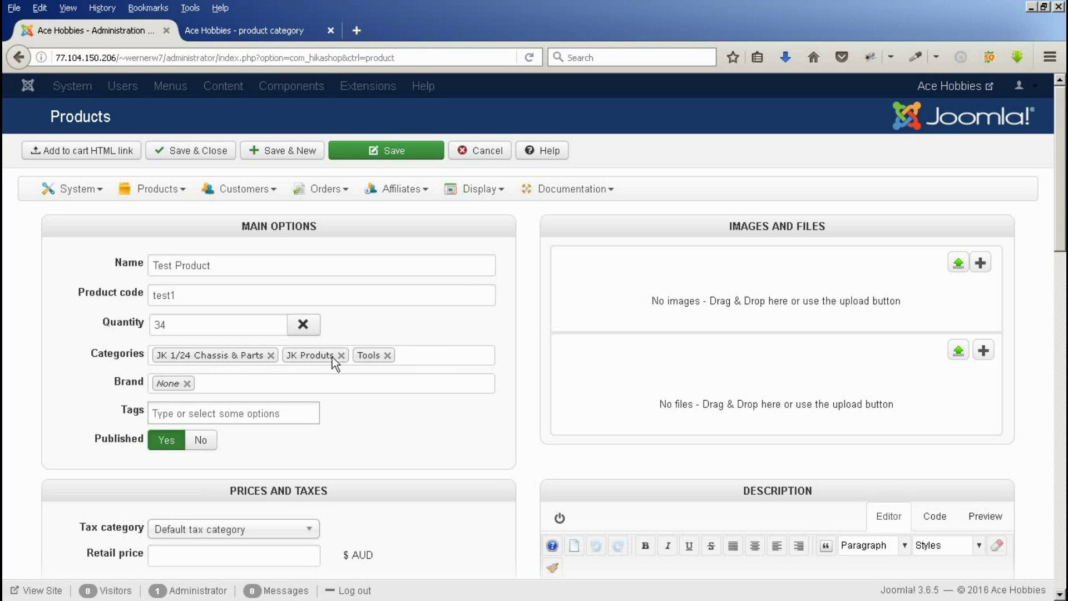
- Remove the Tools and JK Produts categories from the product
left_click(387, 355)
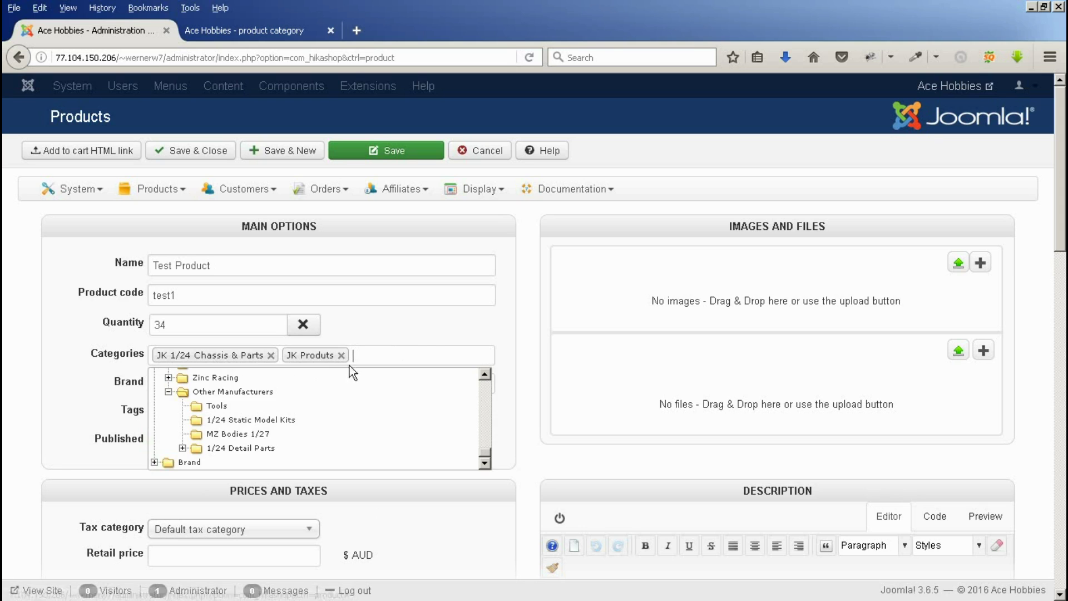
left_click(341, 355)
left_click(79, 396)
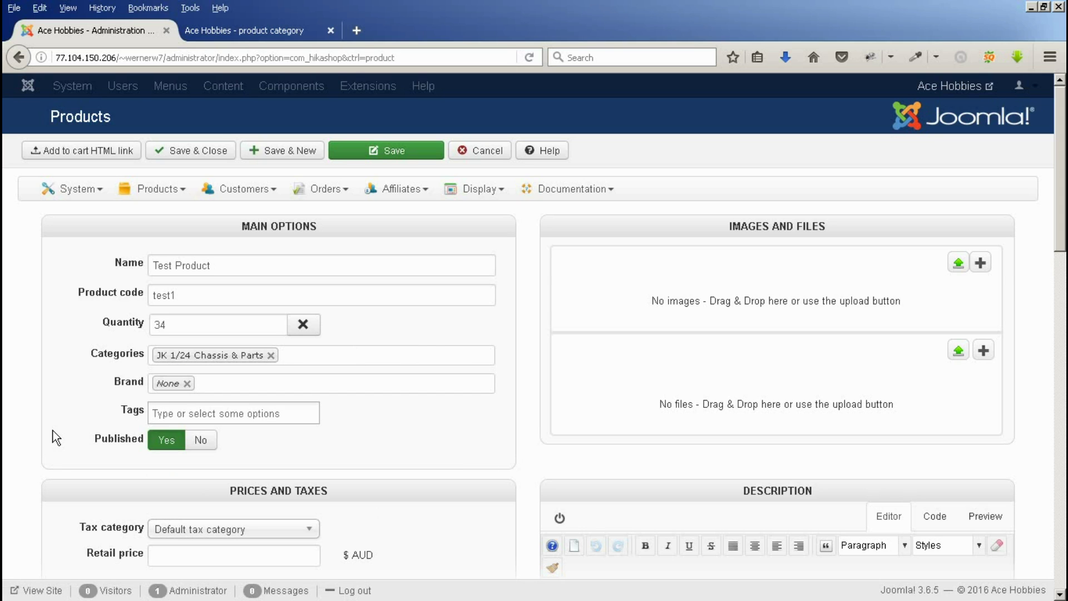
- Set the product's brand to ACE Bodies and add the tag Plastic Inserts
left_click(190, 384)
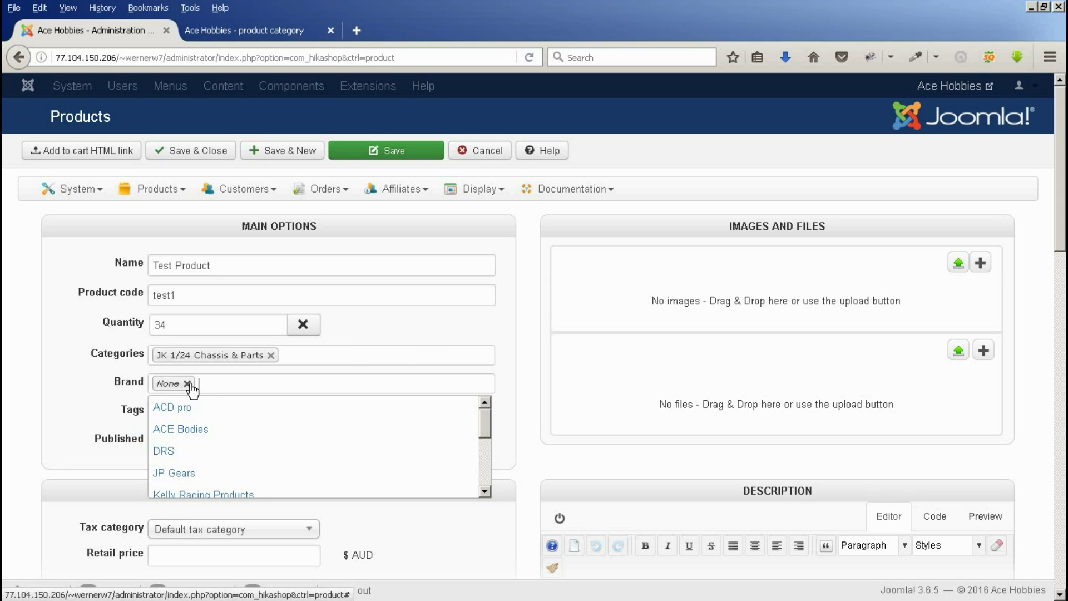
left_click(183, 429)
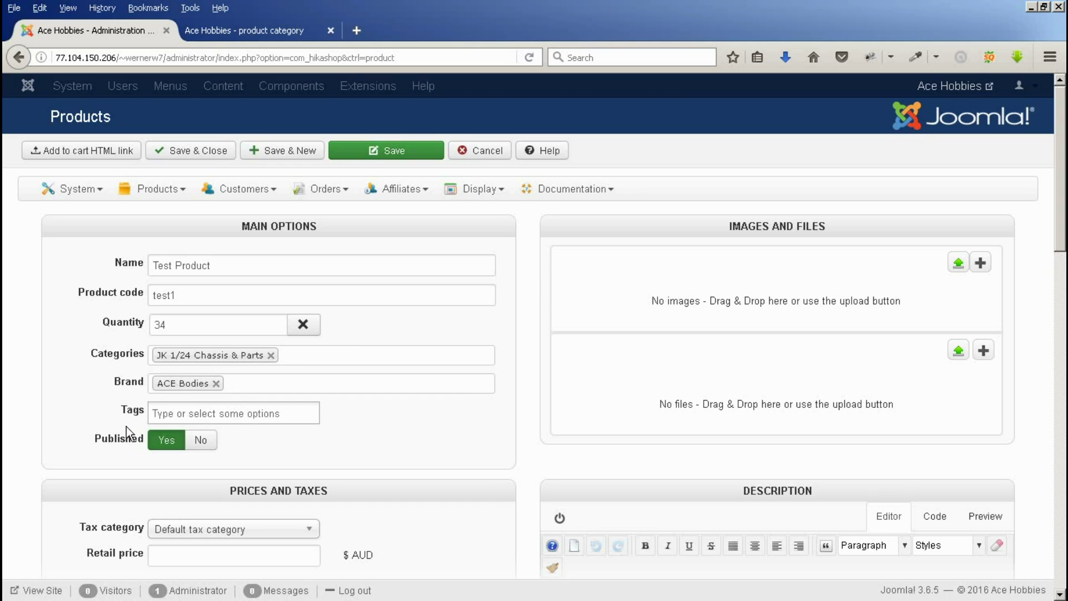
left_click(165, 412)
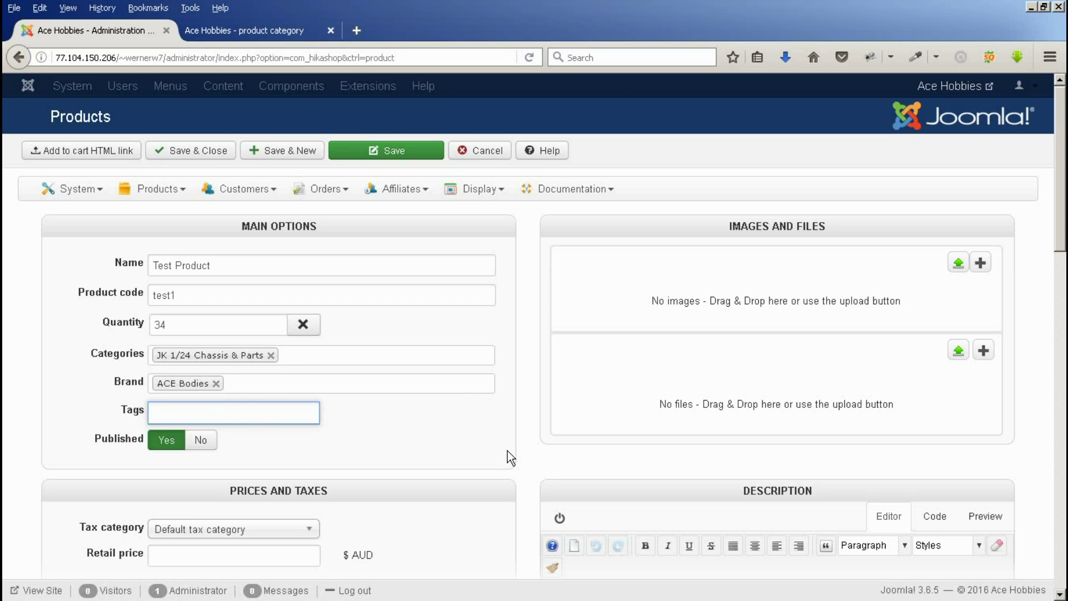
type("Plastic")
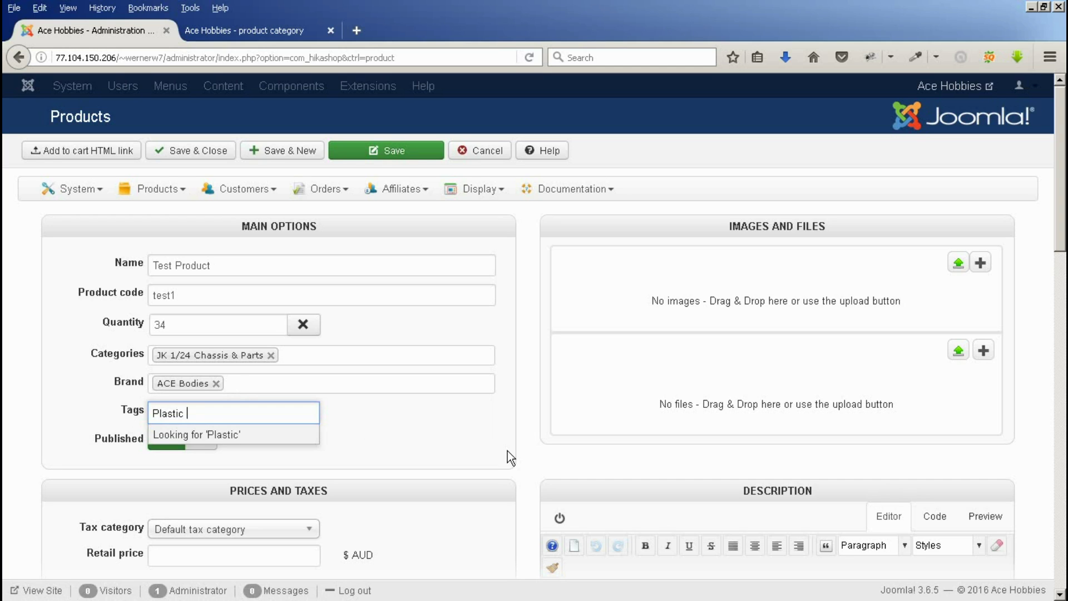
type(" Inserts")
key("Tab")
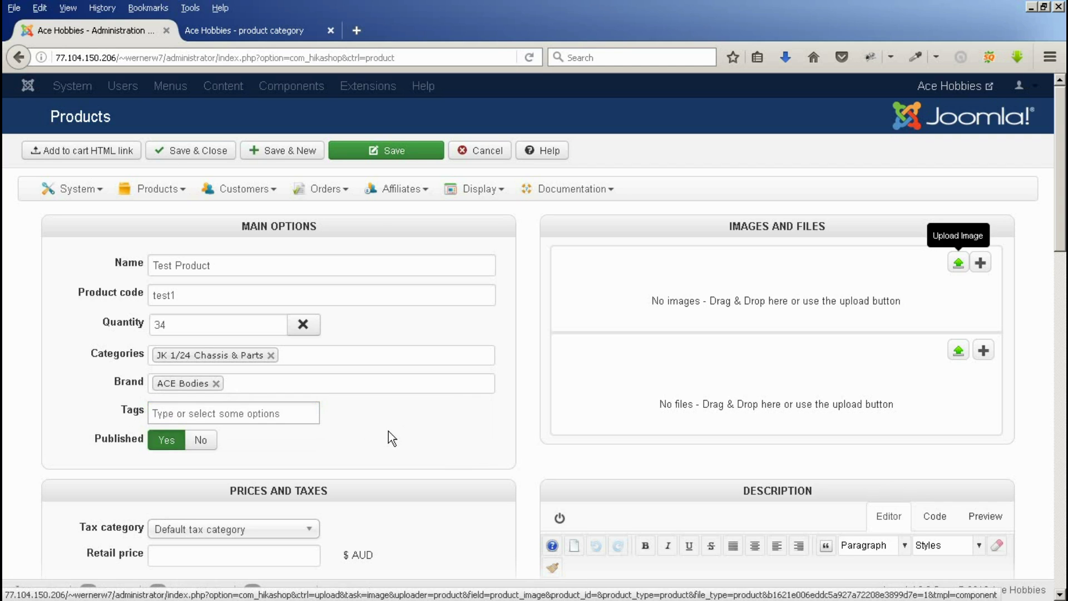
key("shift+Tab")
type("Plastic Inserts")
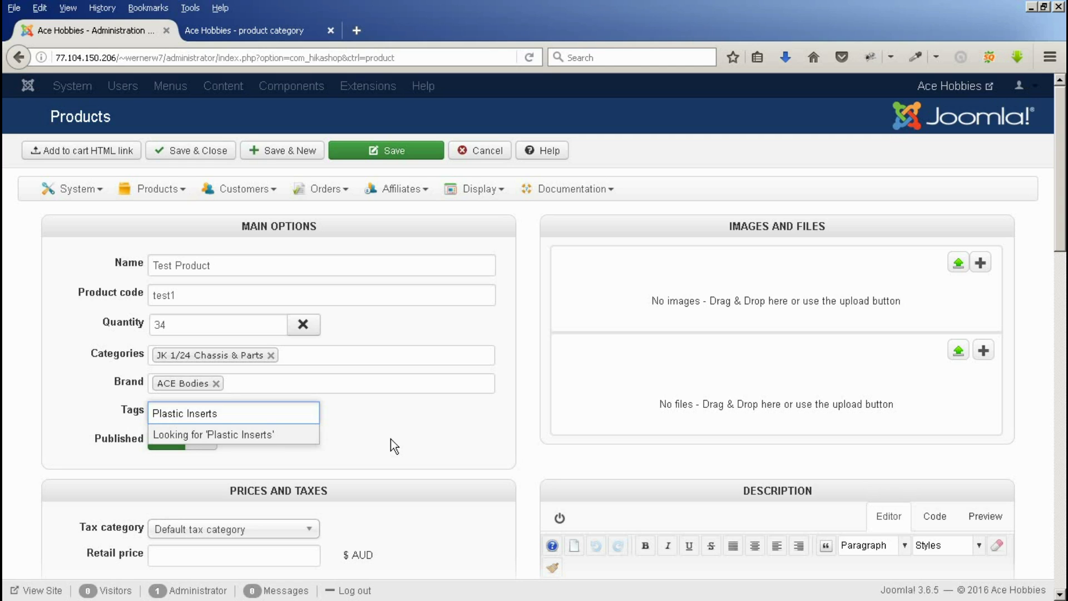
key("Return")
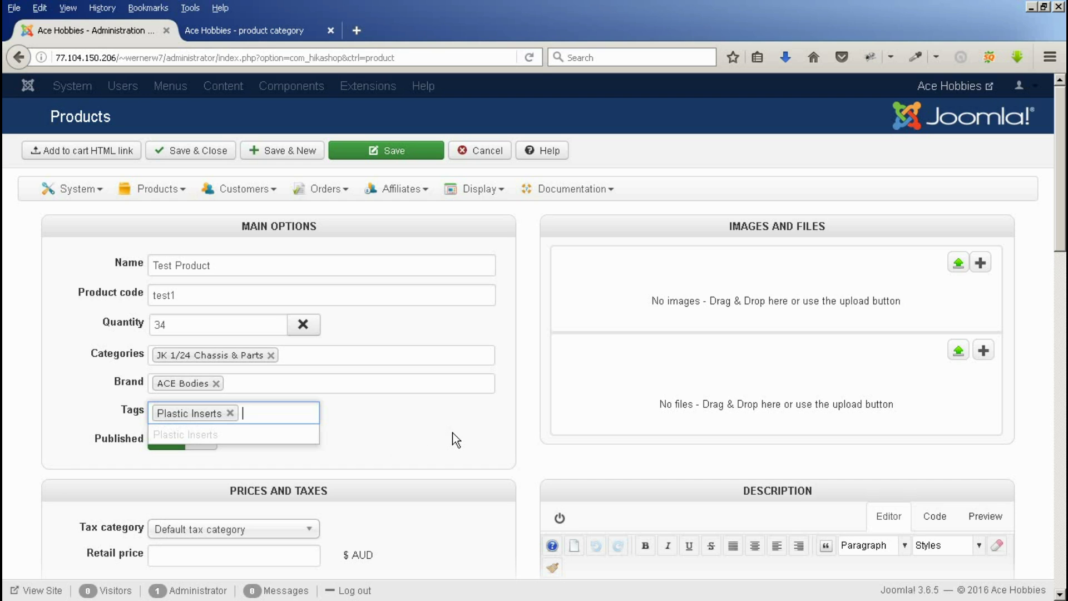
- Examine the M5129 product page in the shop's front end, then return to the new product's form
left_click(273, 31)
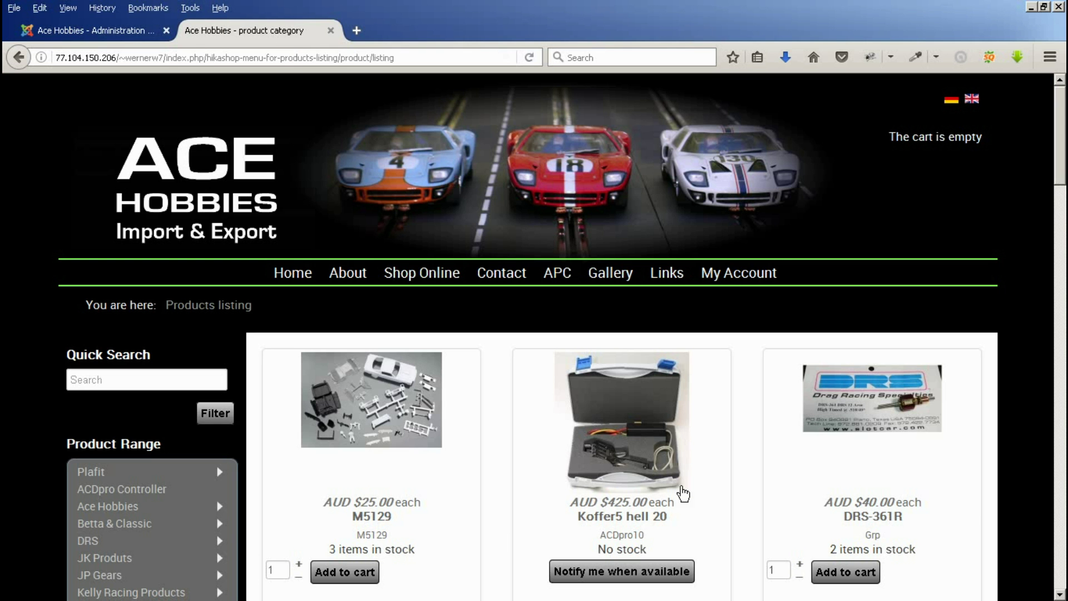
scroll(501, 445, "down", 5)
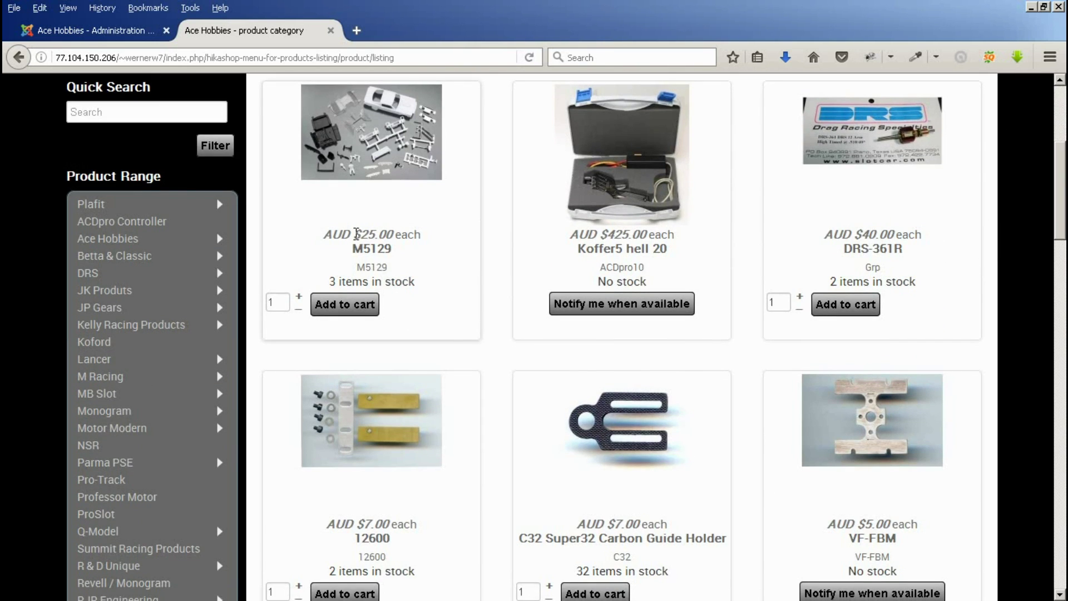
left_click(372, 272)
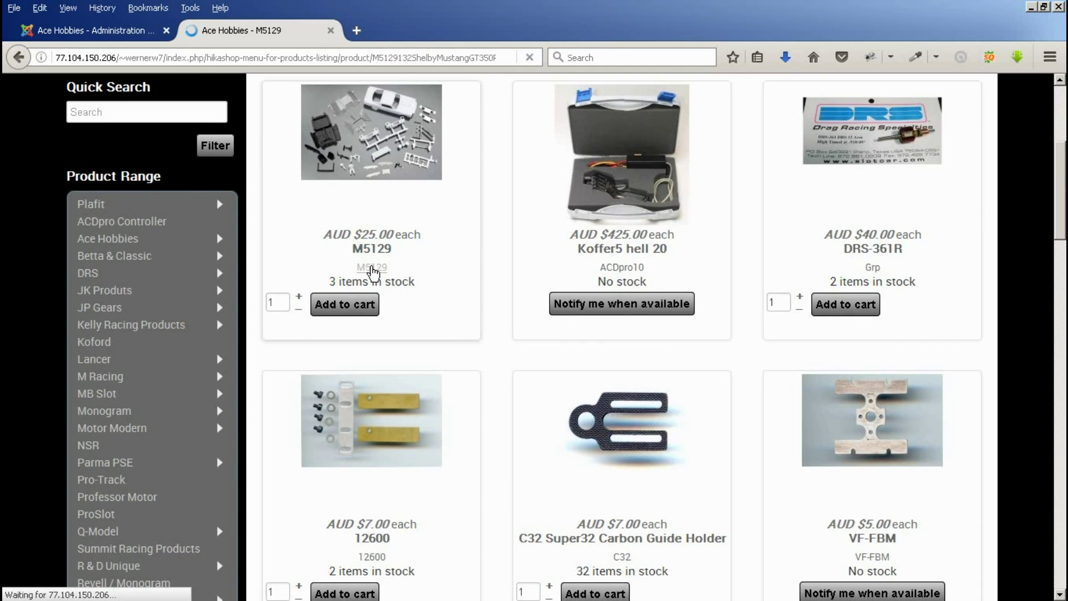
scroll(584, 478, "down", 5)
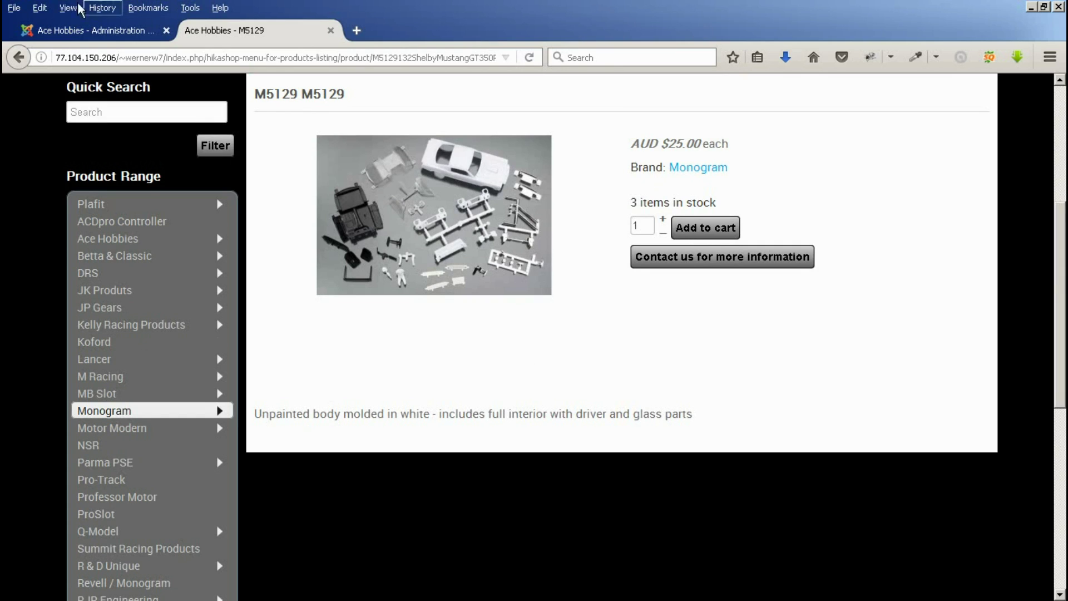
left_click(81, 32)
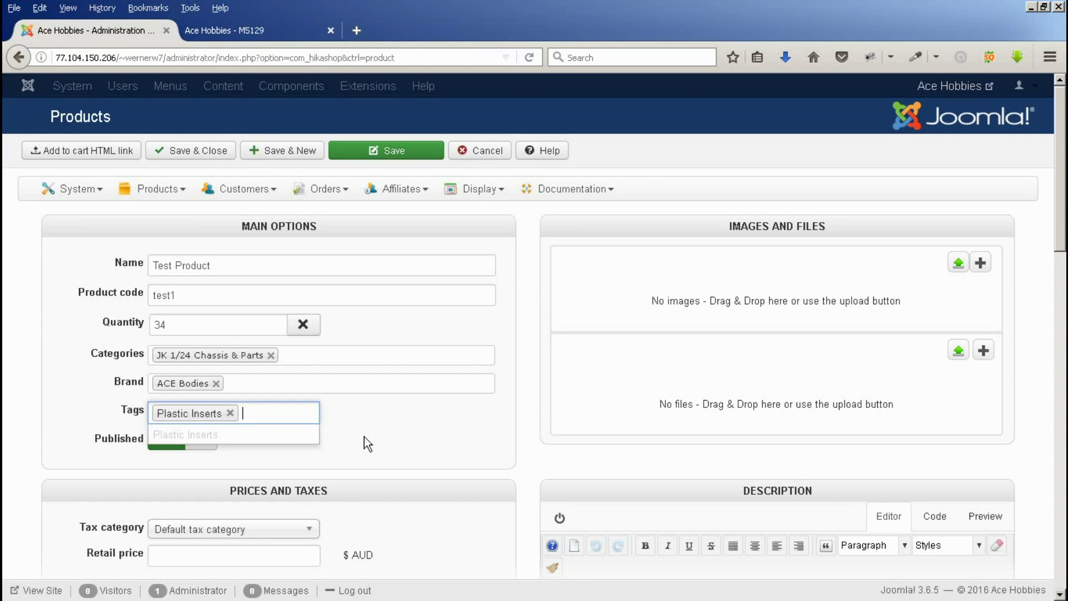
left_click(342, 415)
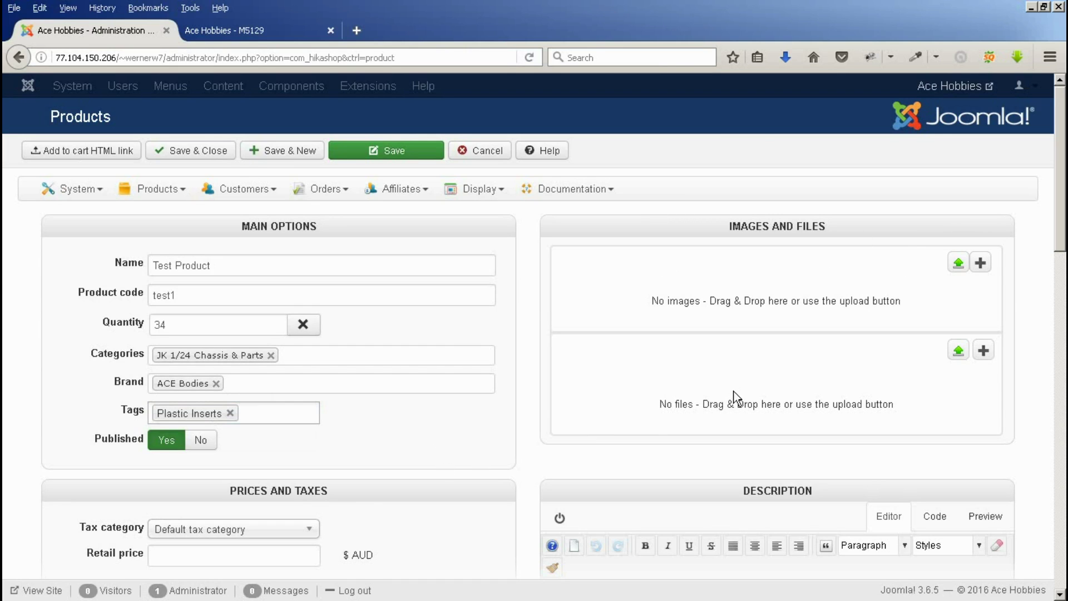
- Mark the product as unpublished and view the image upload window, closing it without choosing a file
left_click(211, 443)
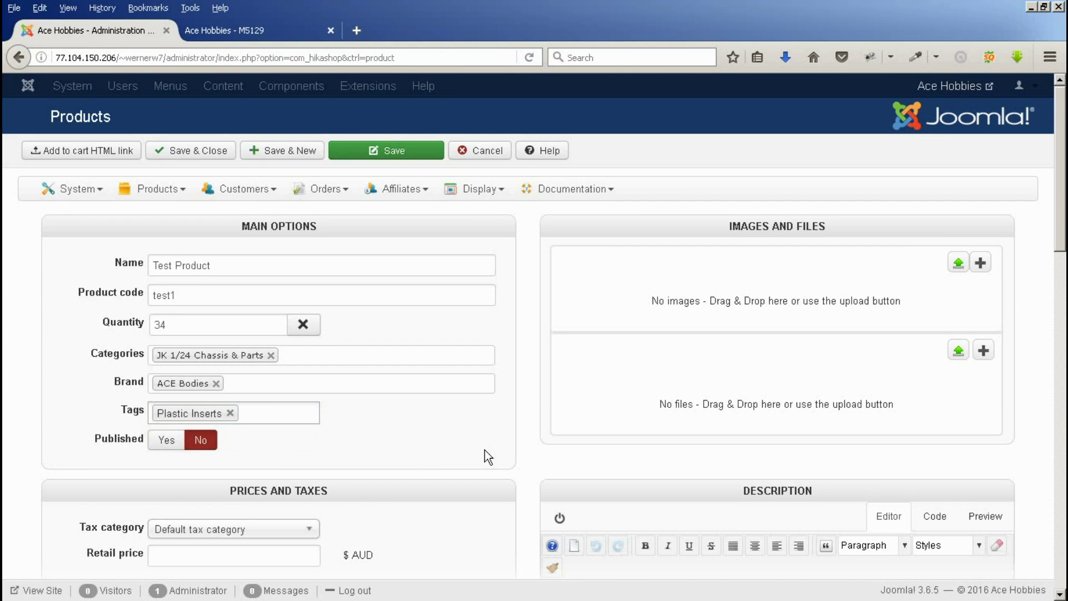
scroll(501, 445, "down", 5)
scroll(452, 292, "up", 5)
left_click(958, 263)
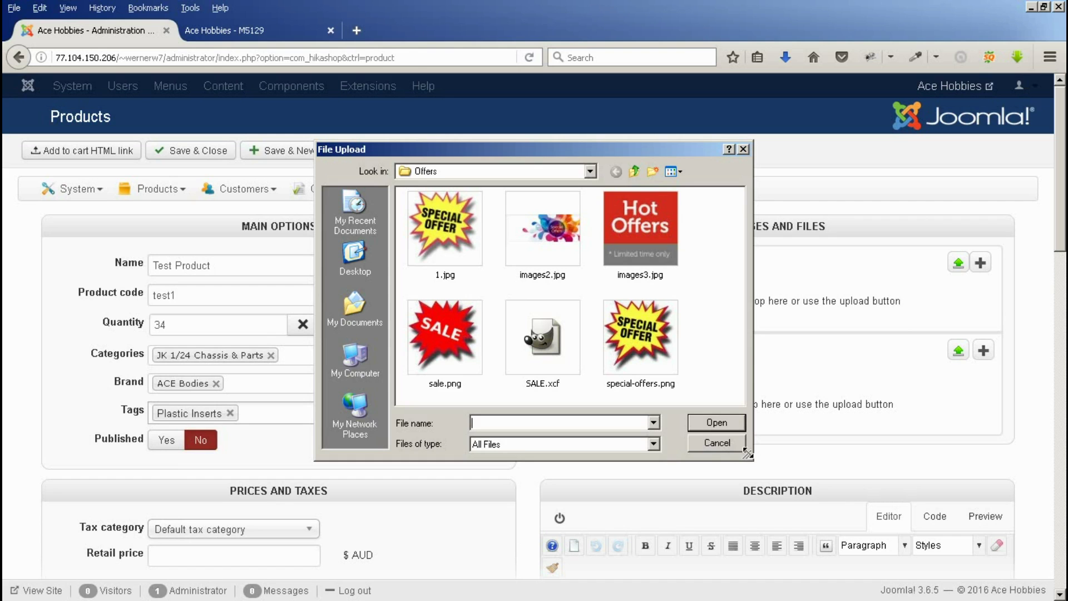
left_click(742, 150)
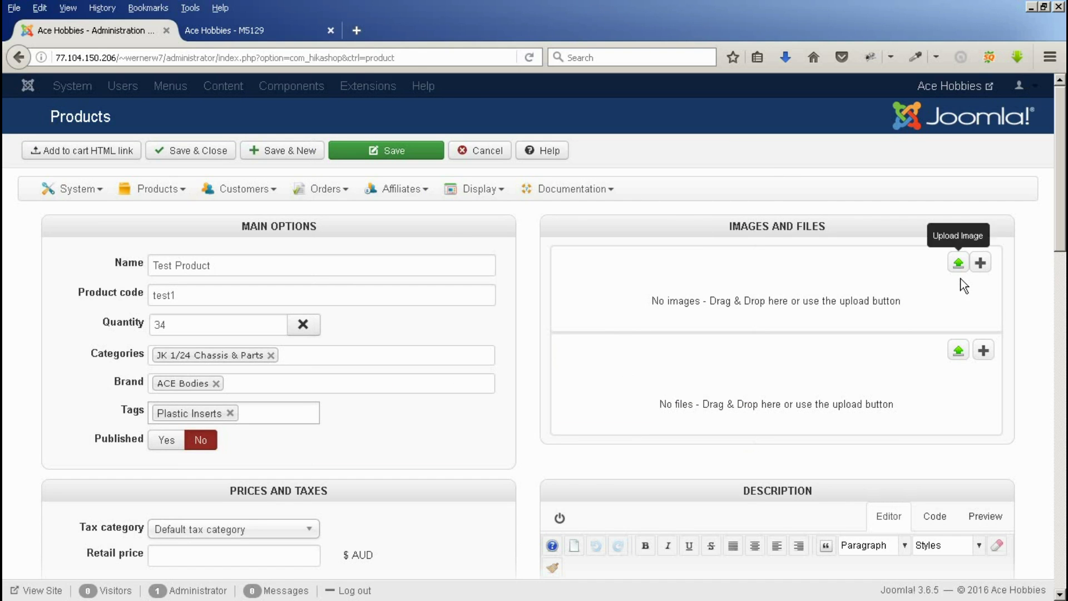
- Add three wheel images, including 009.jpg and 17.4 BBS.jpg, from the existing HikaShop images and move the last one to the front
left_click(981, 265)
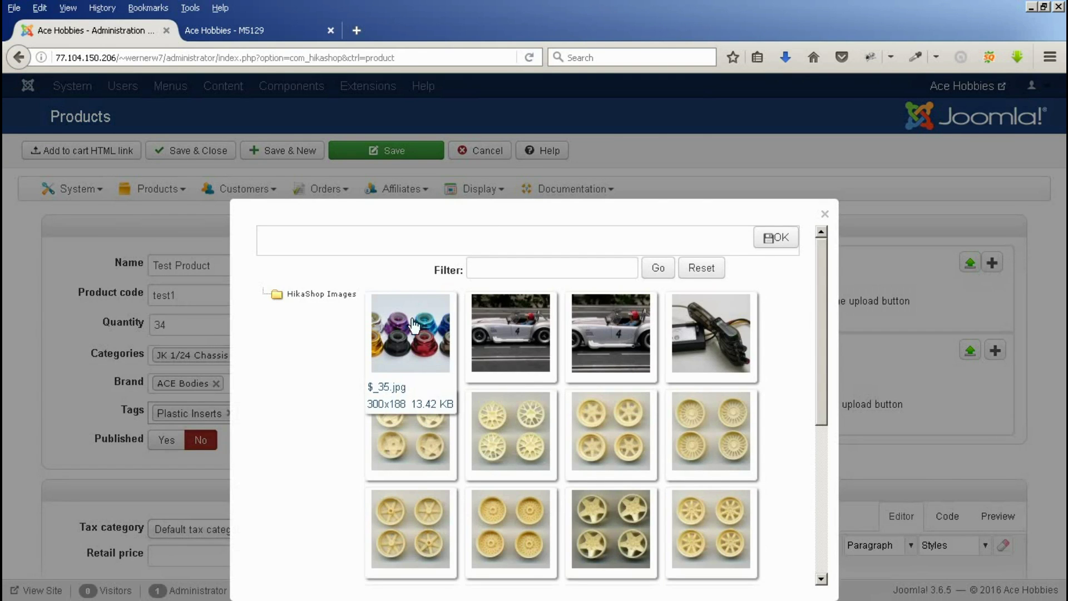
left_click(428, 336)
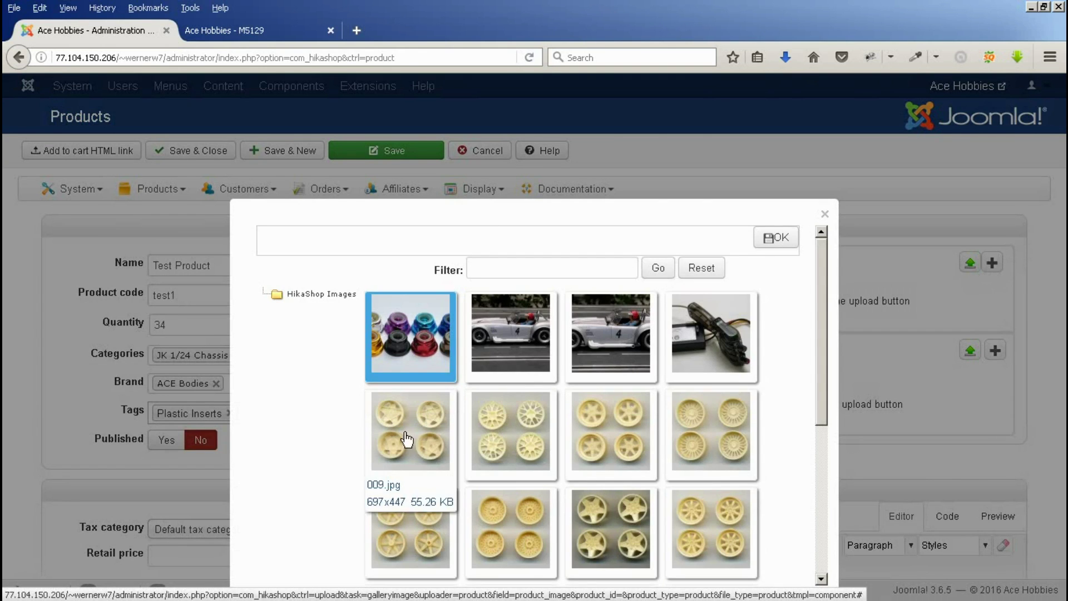
left_click(406, 439)
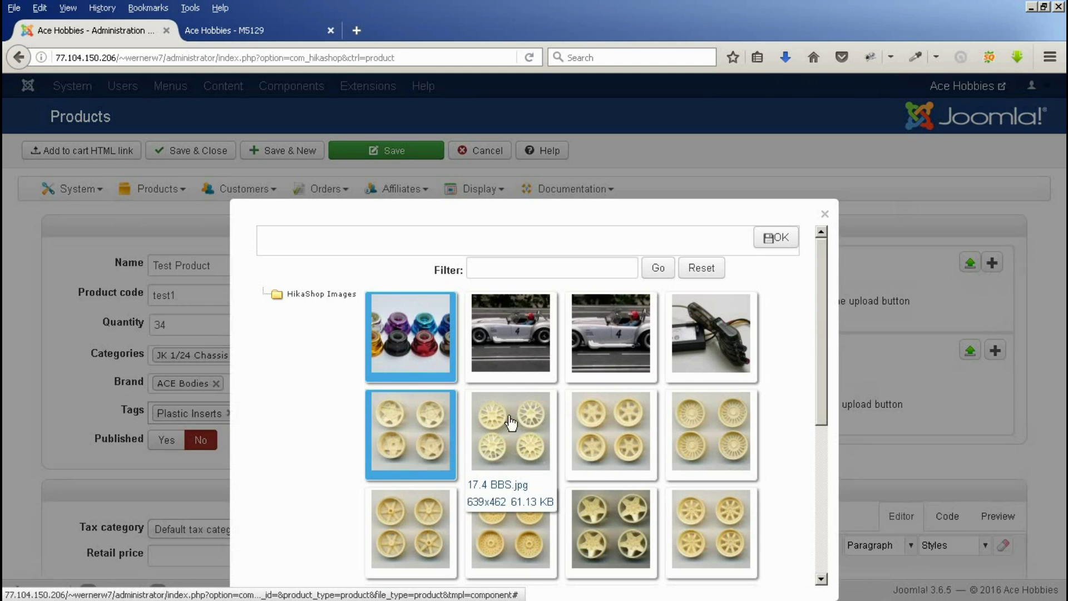
left_click(437, 336)
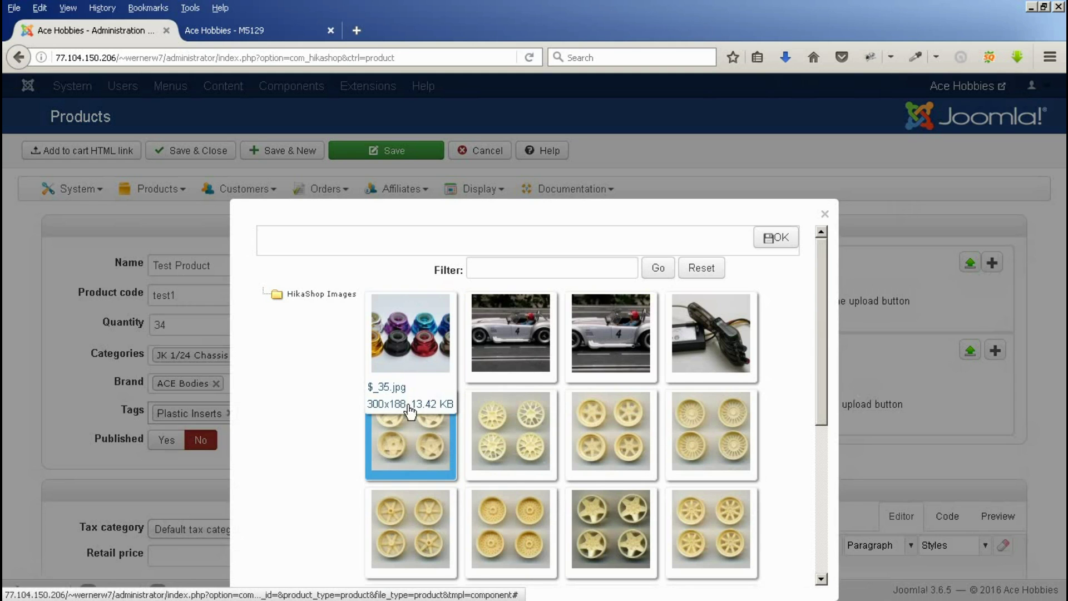
left_click(517, 431)
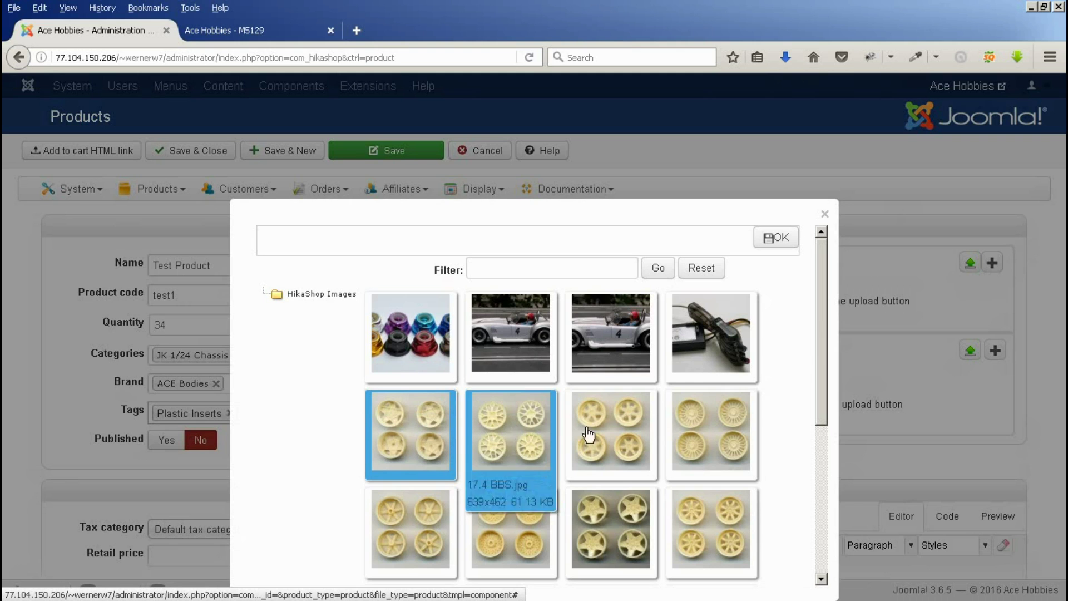
left_click(619, 428)
left_click(780, 241)
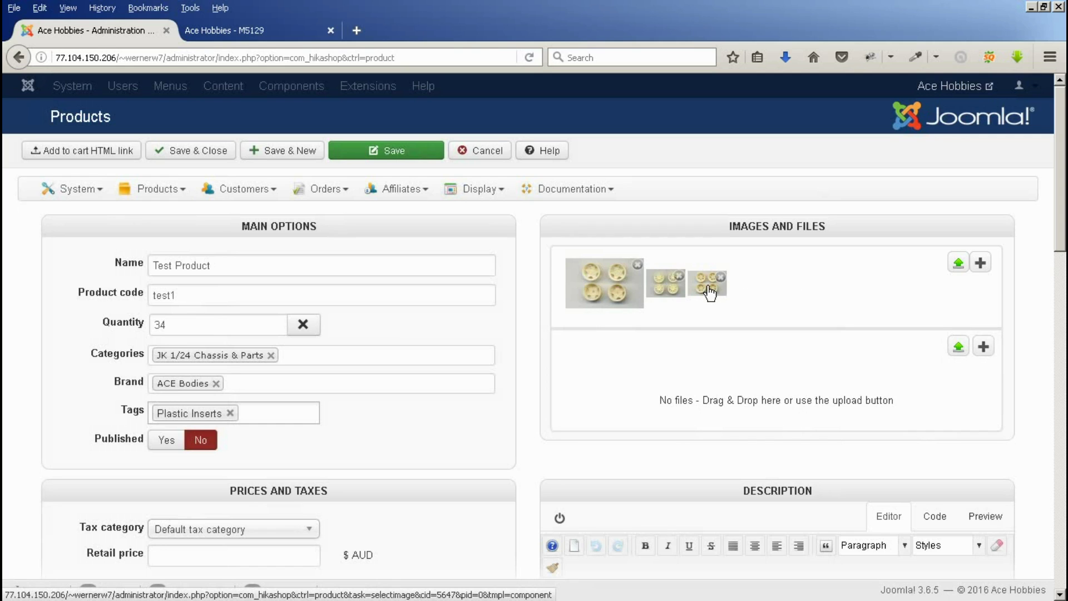
left_click_drag(709, 292, 577, 283)
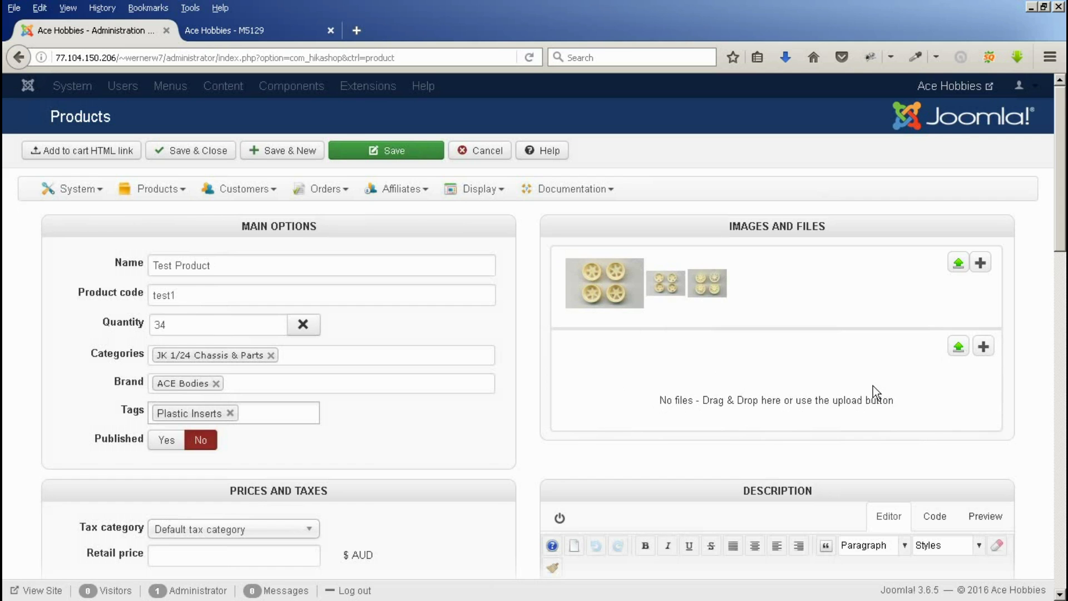
- Set the product's retail price to 120 AUD
scroll(515, 402, "down", 3)
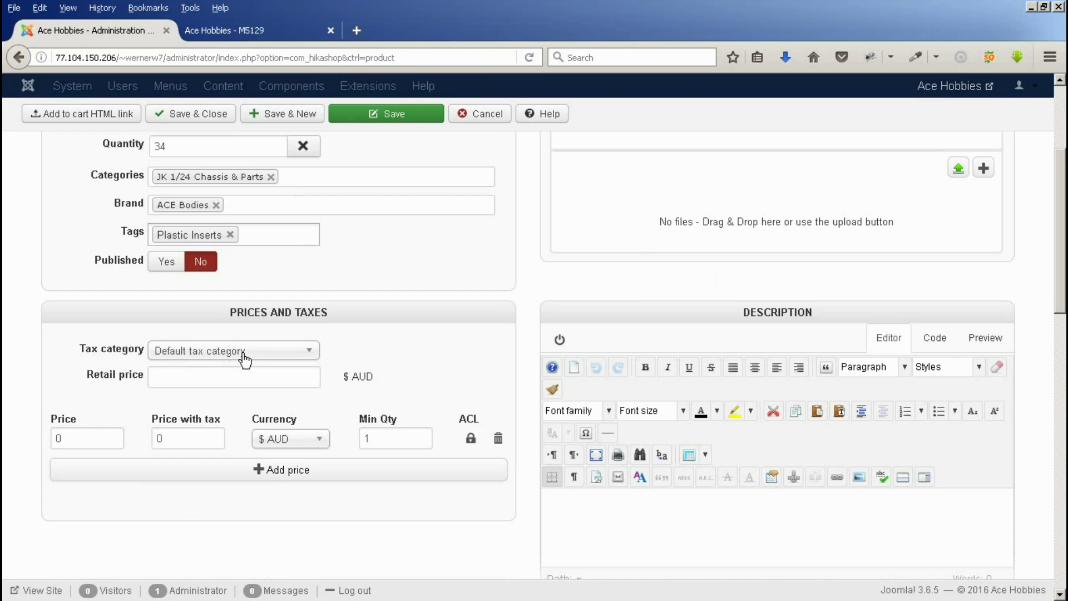
left_click(161, 377)
type("120")
key("Tab")
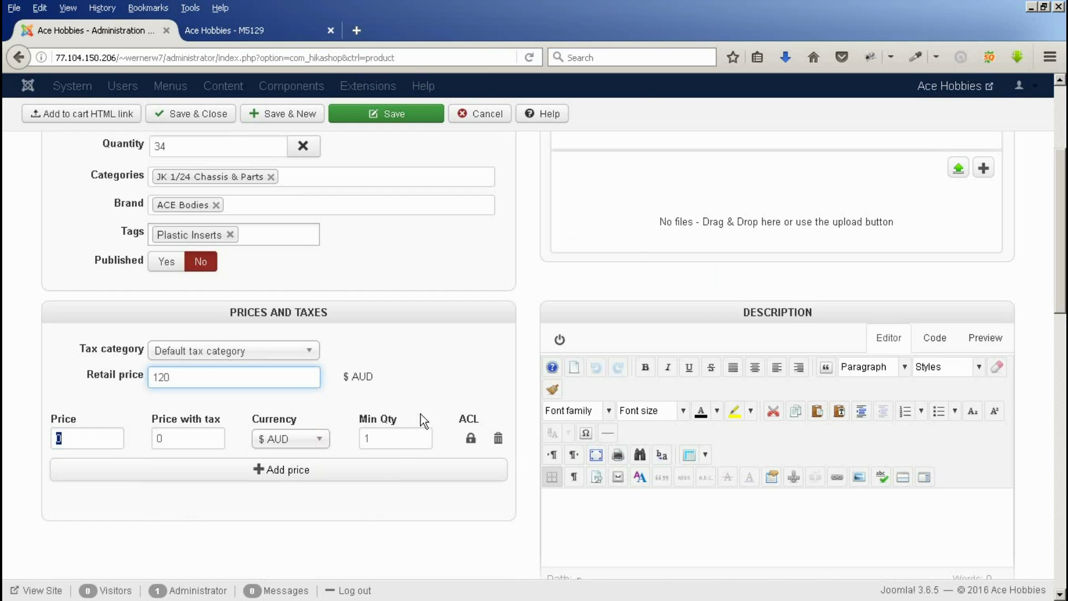
- Set the product's price with tax to 100 AUD
key("Tab")
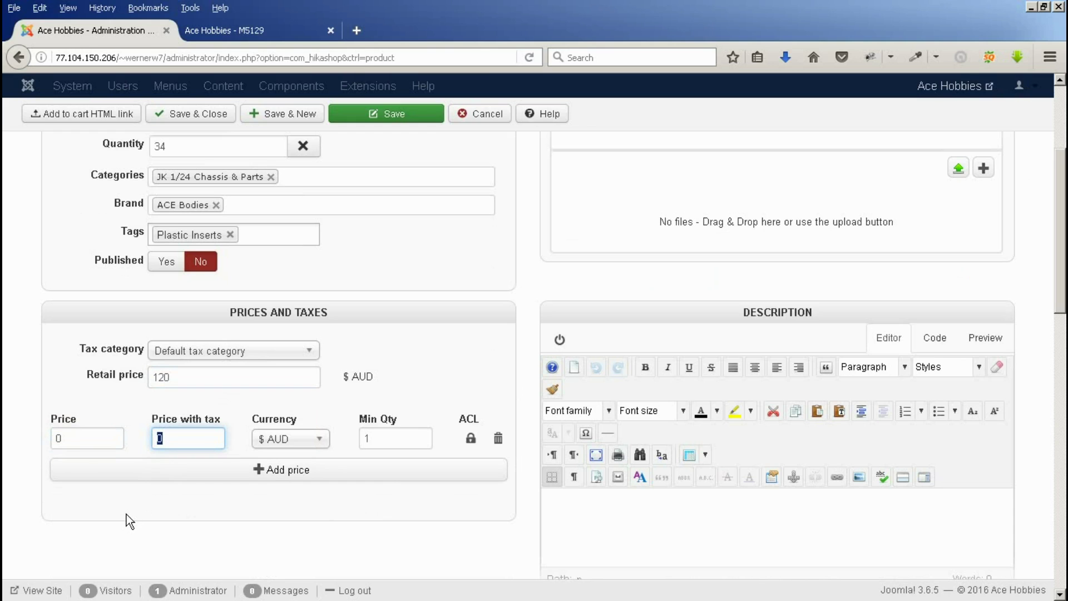
type("1")
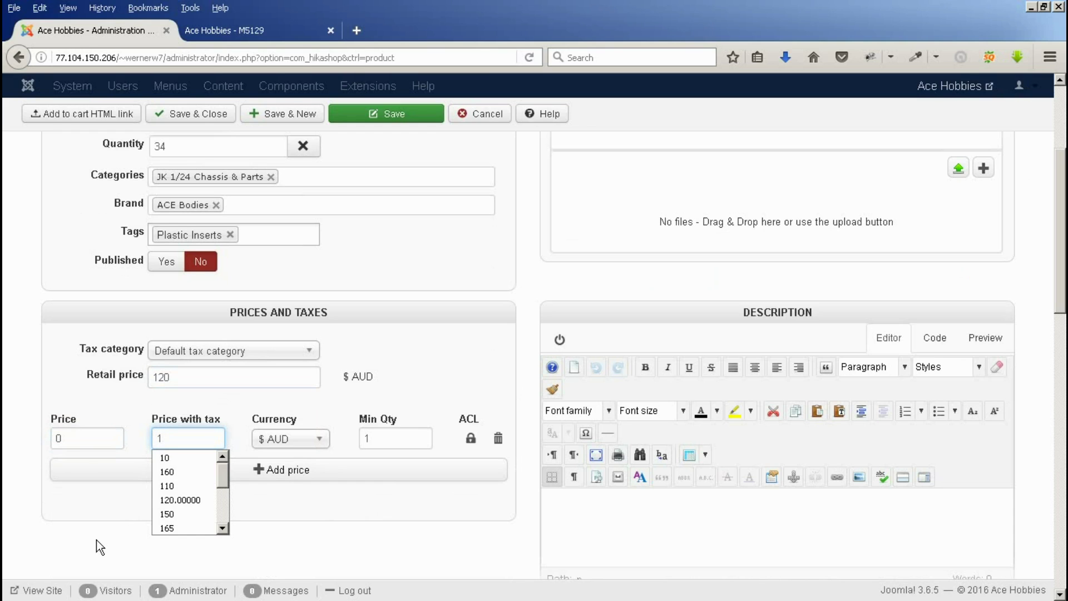
type("00")
key("Tab")
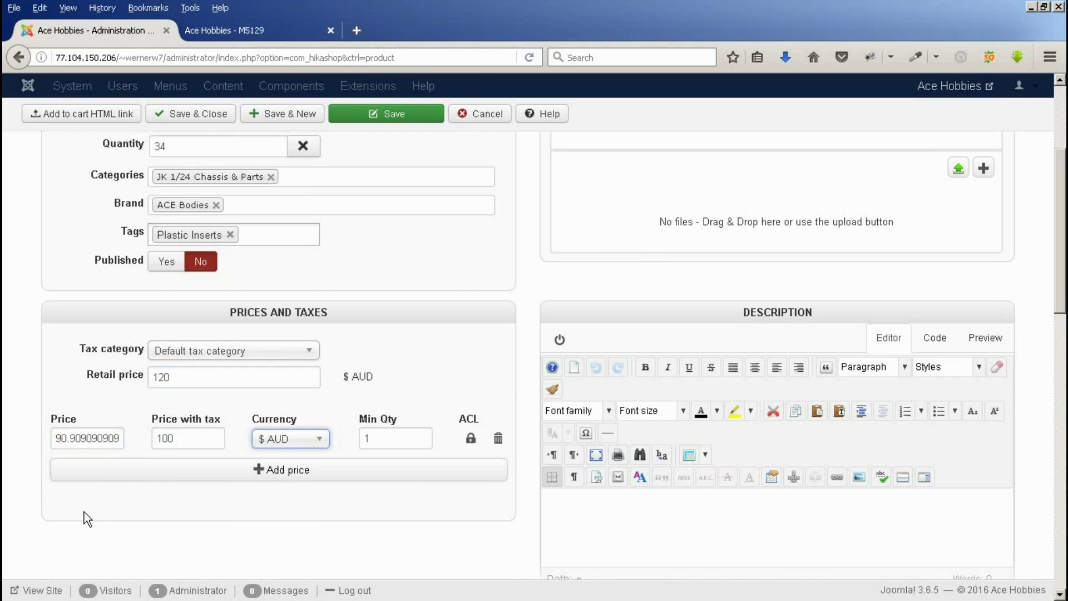
- Set the product's price to 90 AUD before tax and 99 AUD with tax
left_click_drag(54, 438, 154, 504)
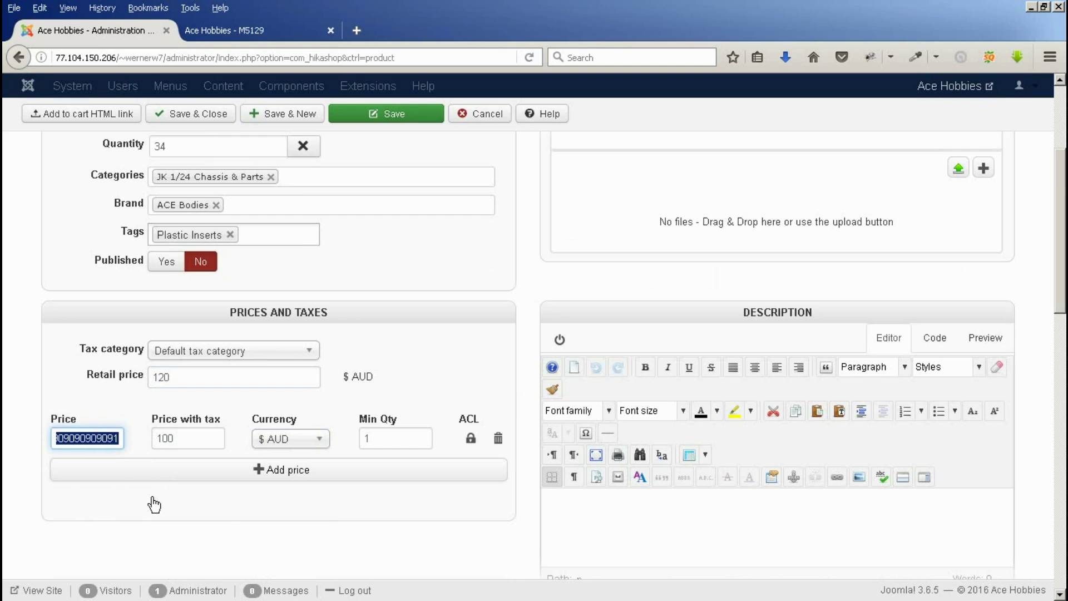
type("90")
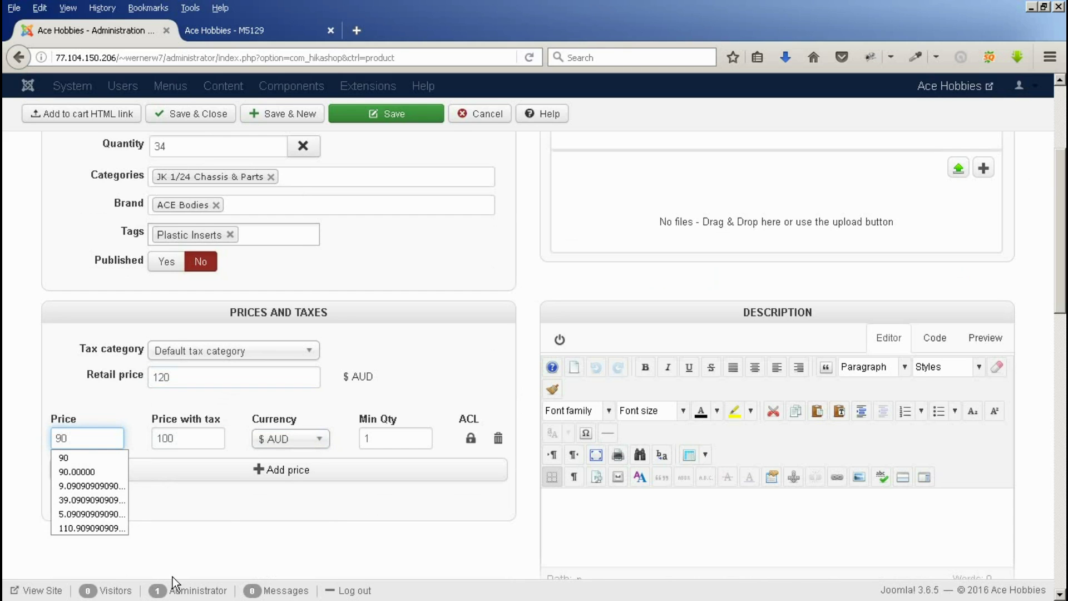
key("Tab")
type("99")
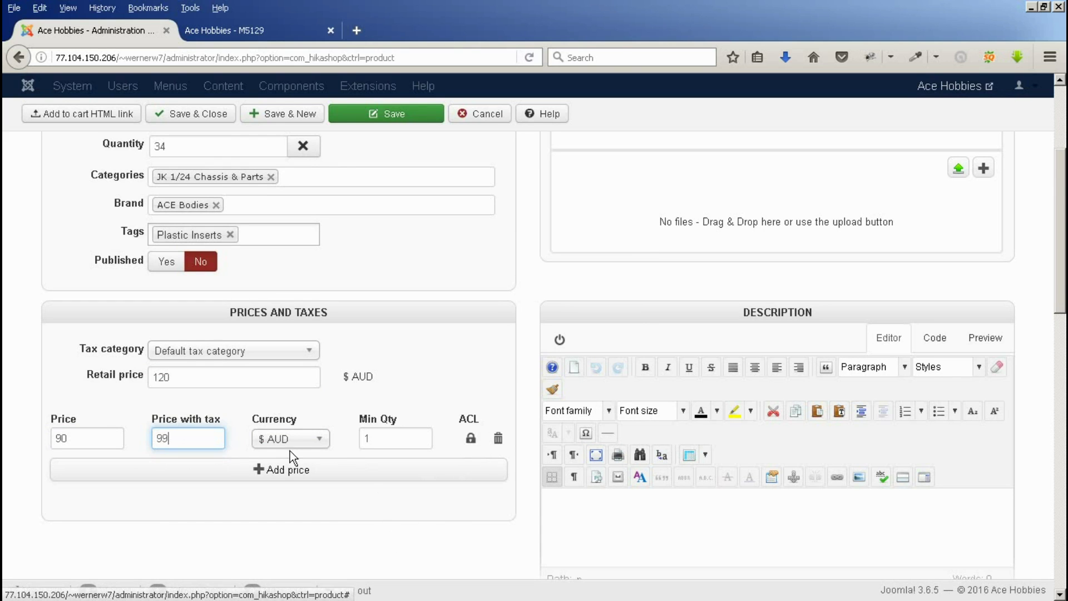
- Add a second price of 87 AUD before tax for a minimum quantity of 5
left_click(245, 470)
left_click(81, 471)
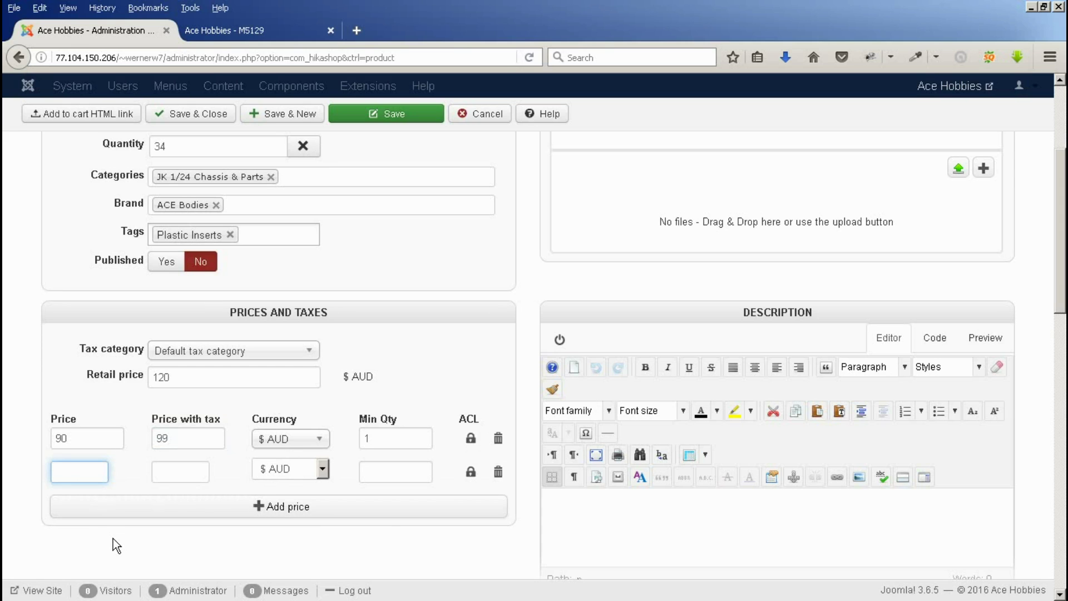
type("87")
key("Tab")
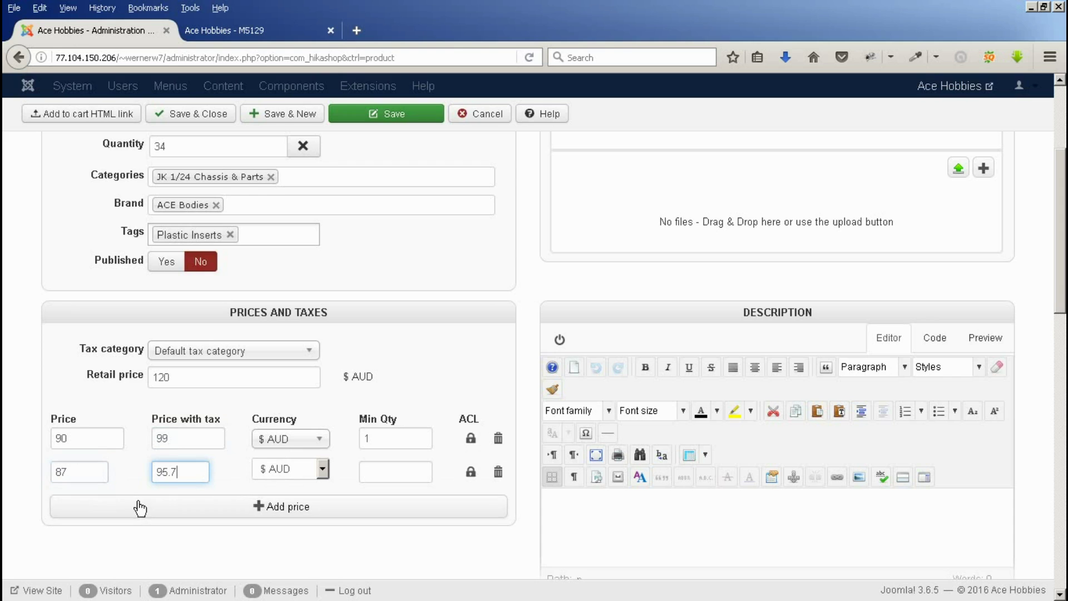
left_click(385, 470)
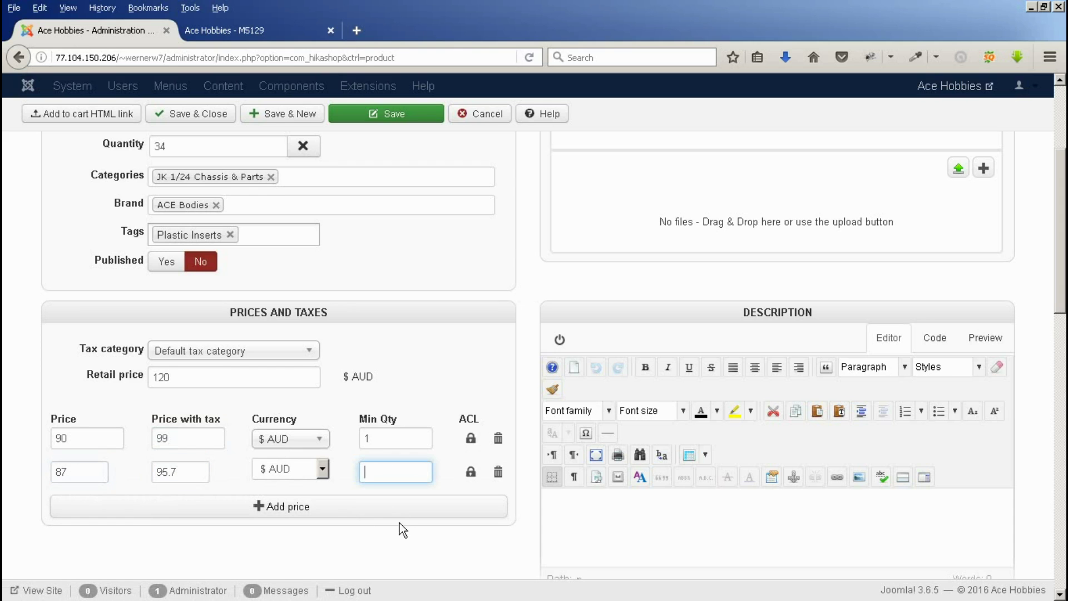
type("5")
key("Tab")
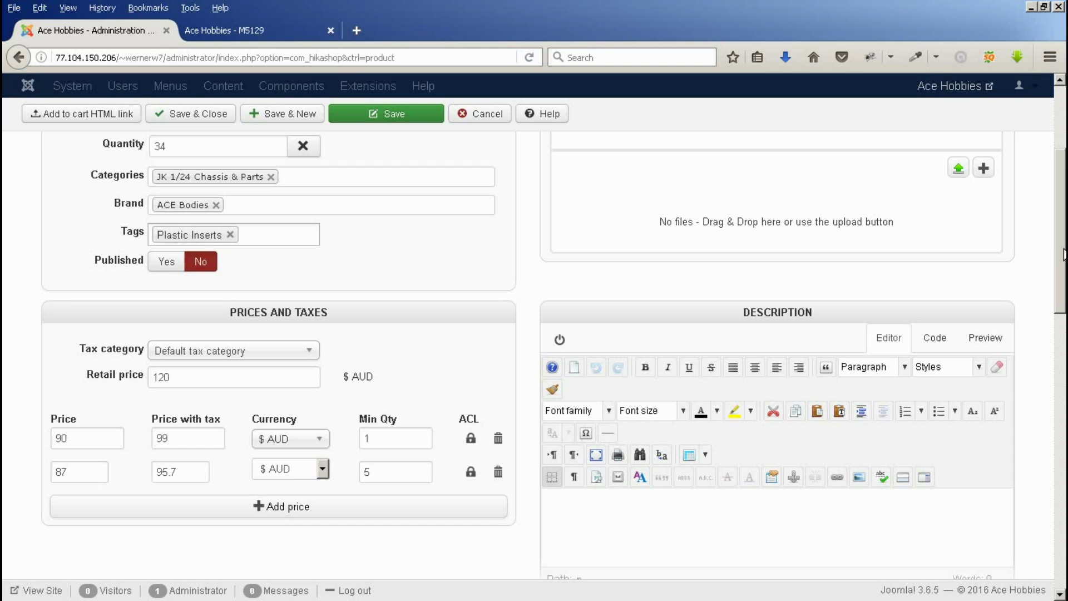
- Limit the product's quantity per order to a maximum of 5 in the restrictions
left_click_drag(1063, 249, 1064, 302)
left_click(801, 345)
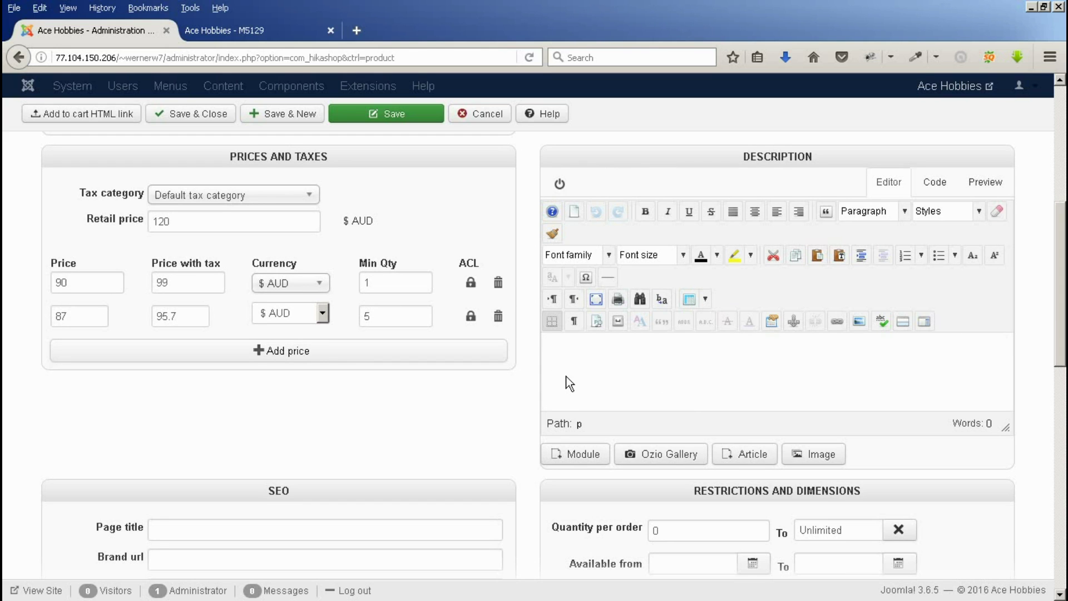
scroll(500, 393, "down", 3)
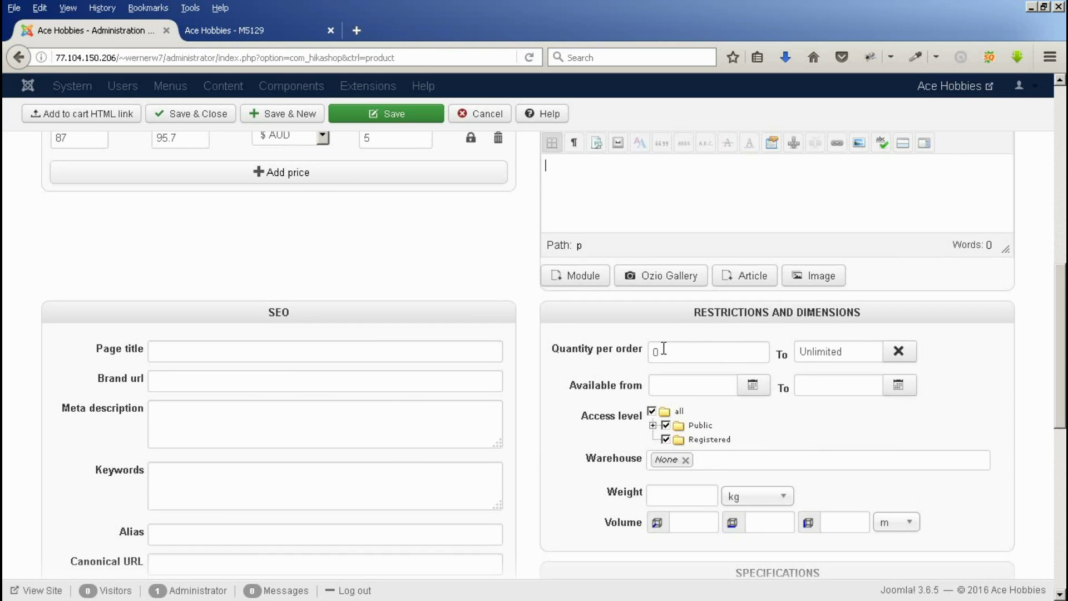
left_click(857, 355)
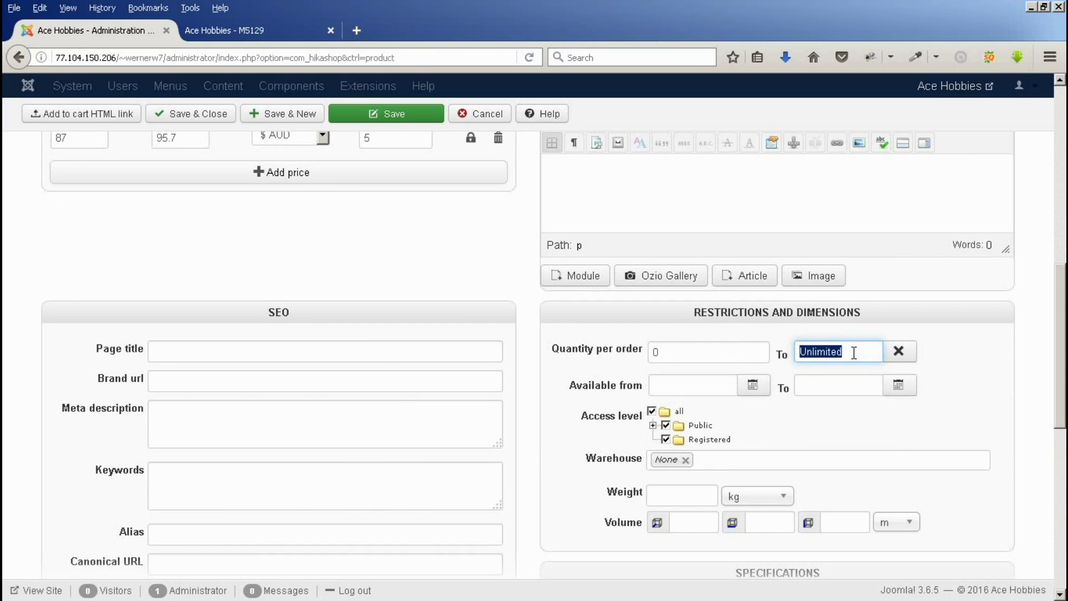
type("5")
key("Tab")
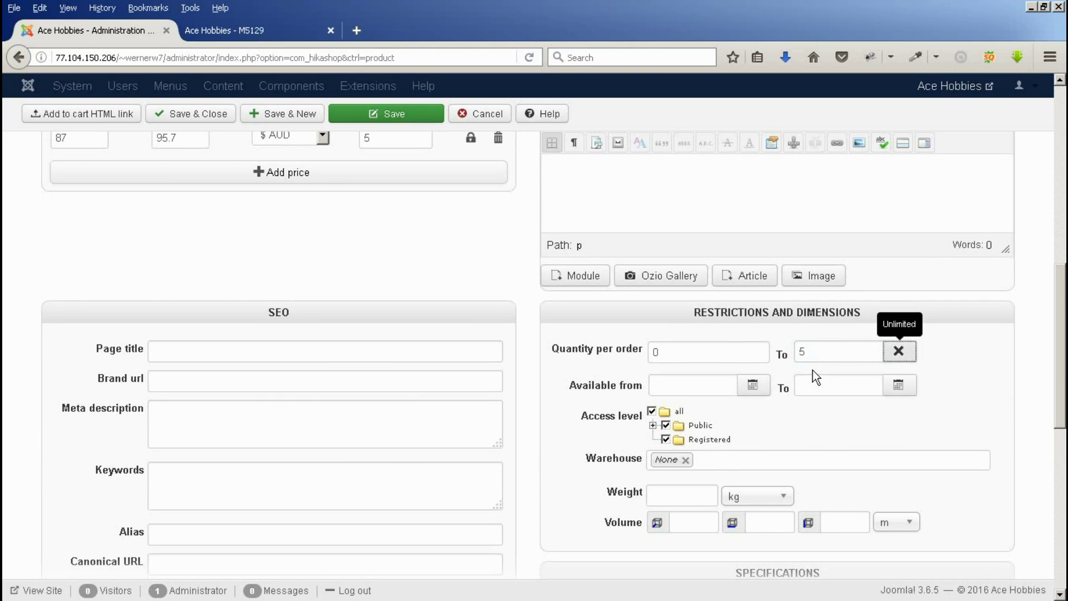
left_click(967, 396)
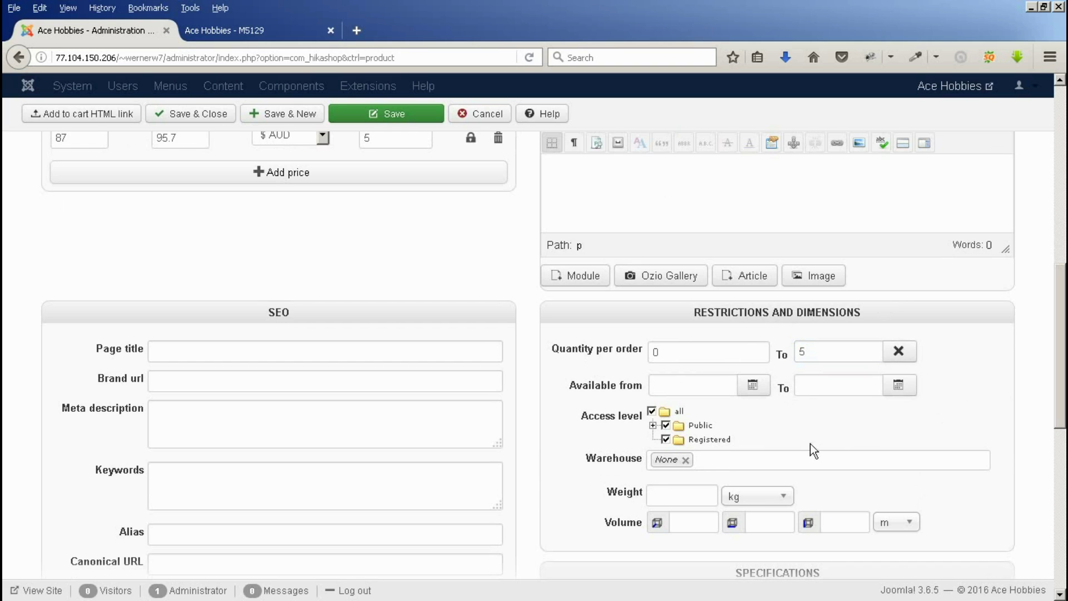
- Add RDU-1607 from the RD Detail Parts subcategory of R & D Unique as a related product
scroll(682, 317, "down", 3)
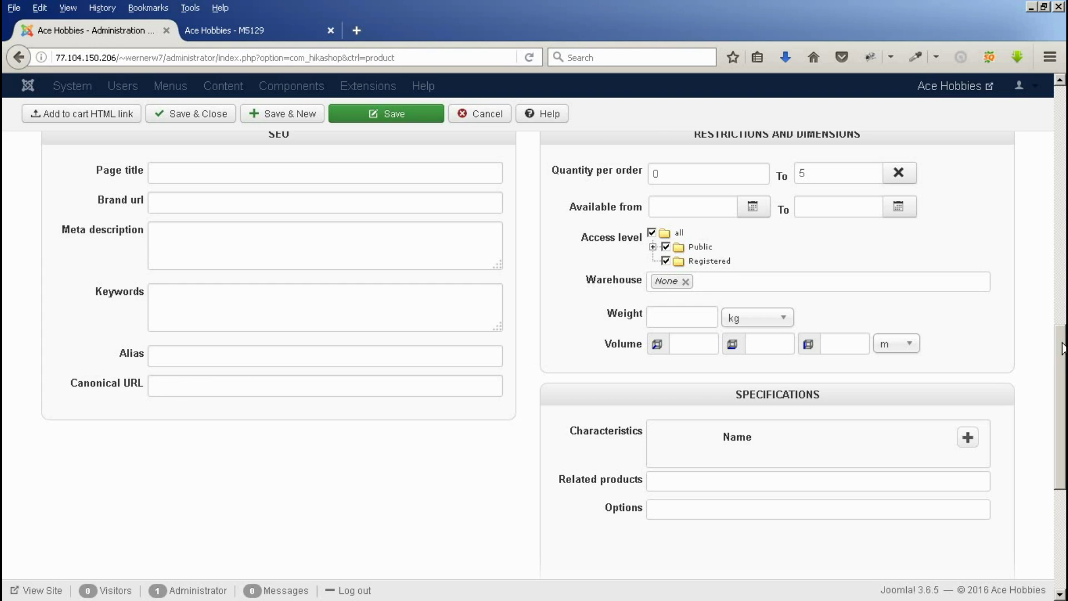
left_click_drag(1063, 349, 1063, 408)
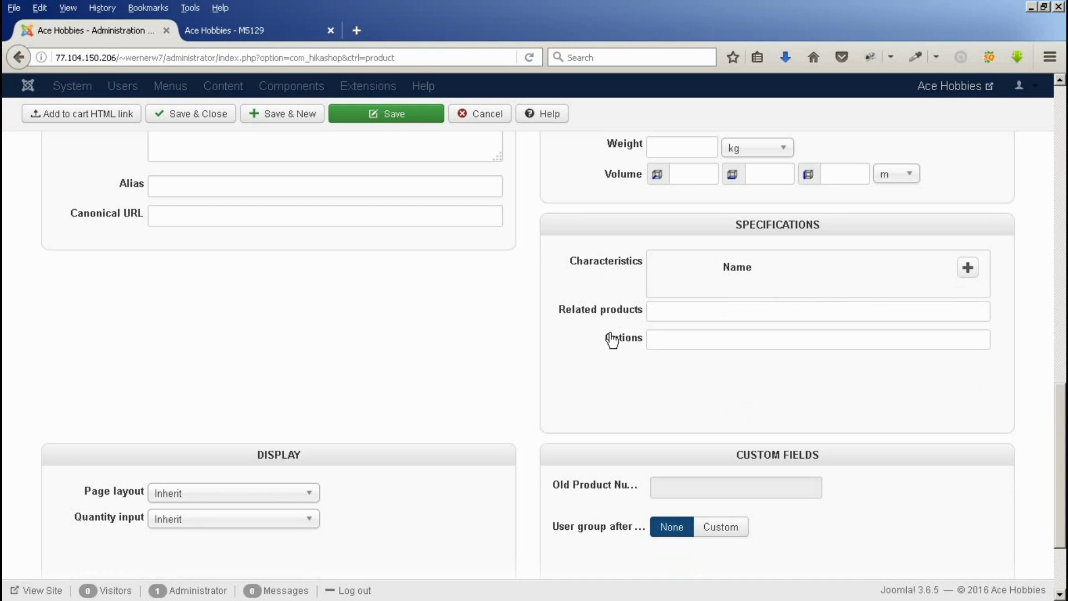
scroll(597, 341, "down", 1)
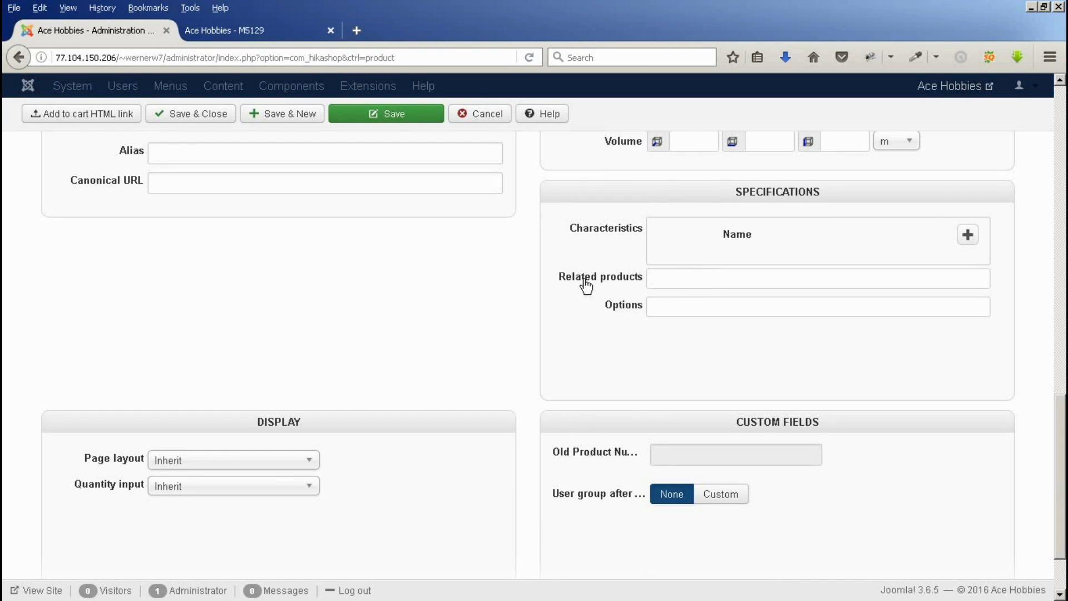
left_click(695, 279)
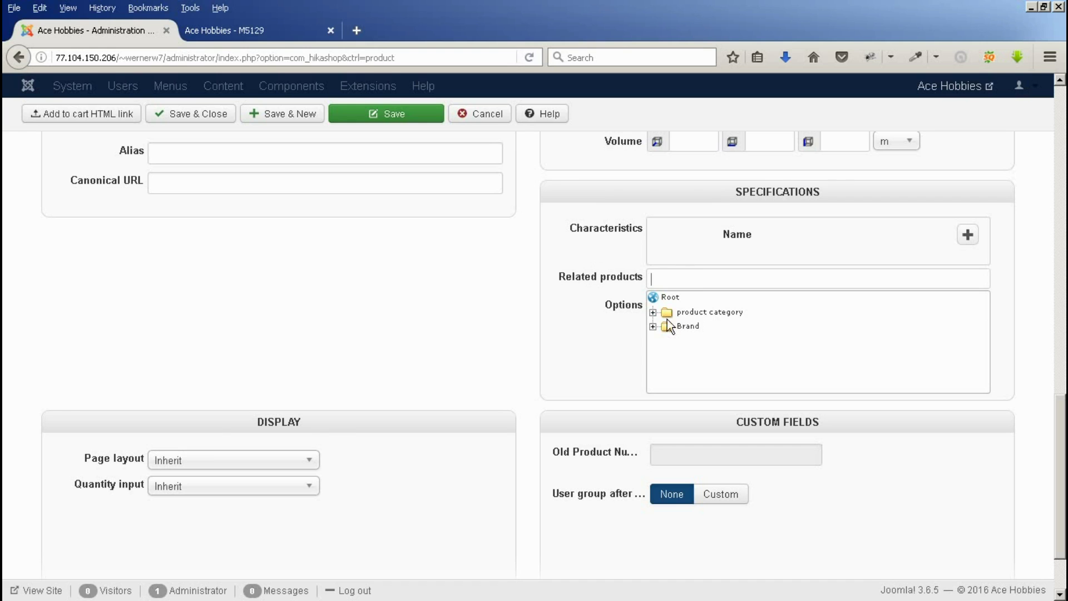
left_click(654, 312)
left_click(666, 355)
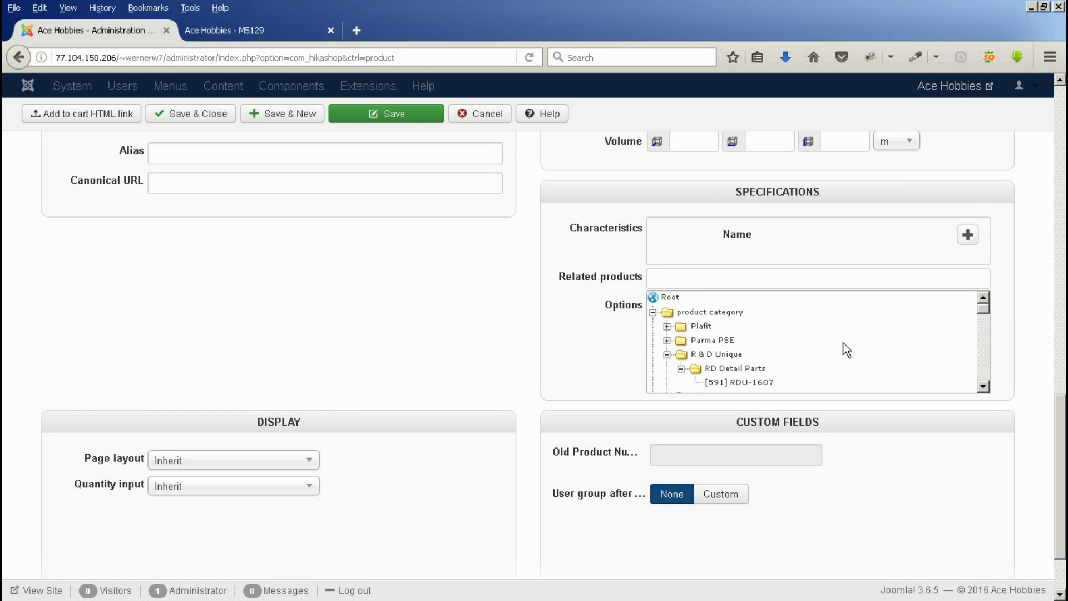
scroll(806, 356, "down", 2)
left_click(766, 323)
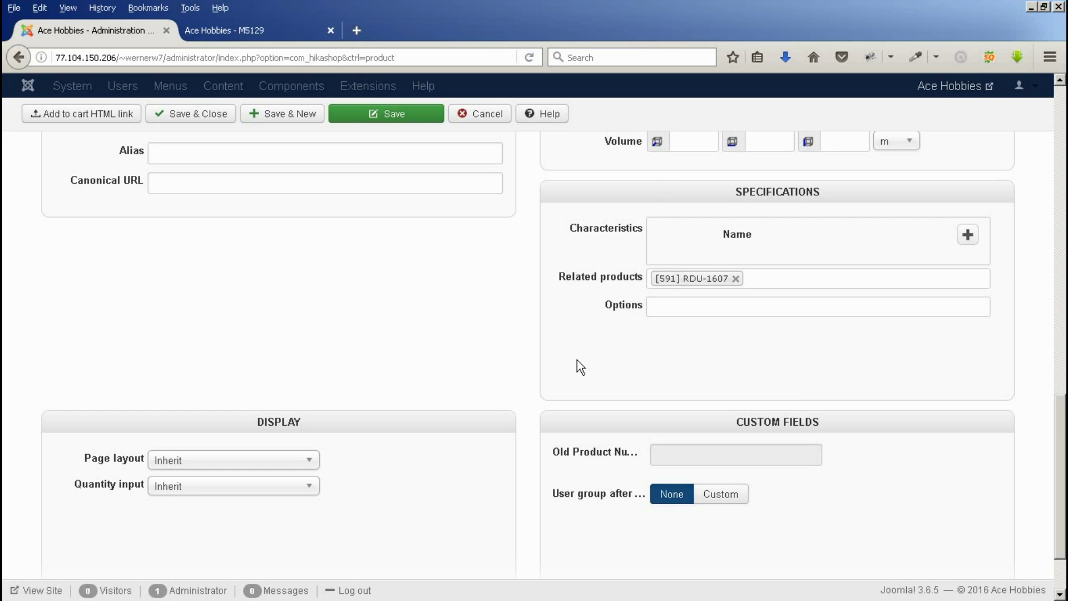
- Set the product to published and look over the filled-in product form
scroll(579, 367, "down", 3)
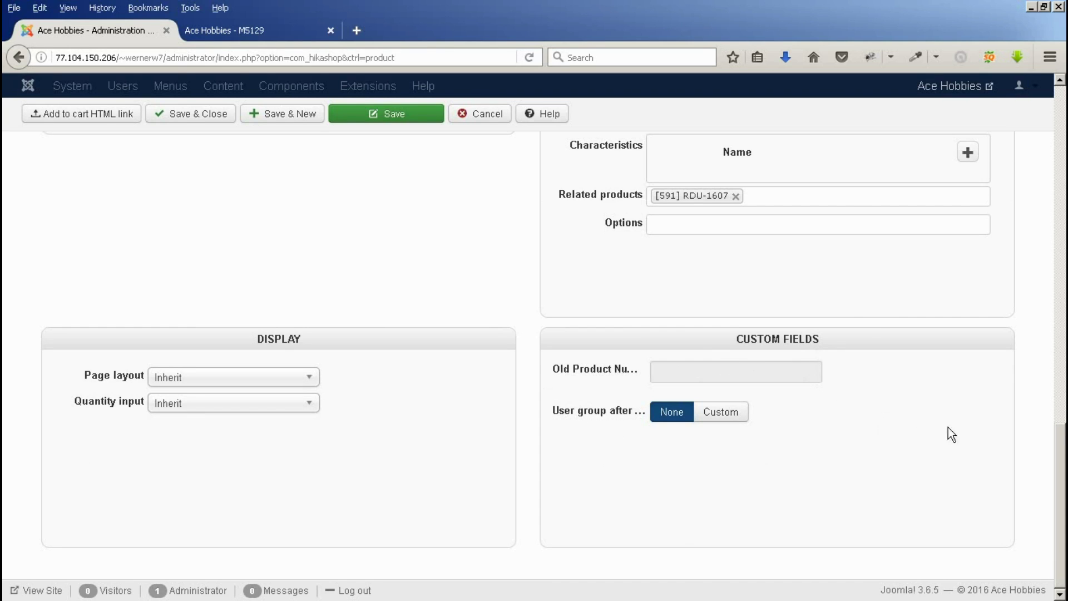
left_click_drag(1062, 462, 1063, 344)
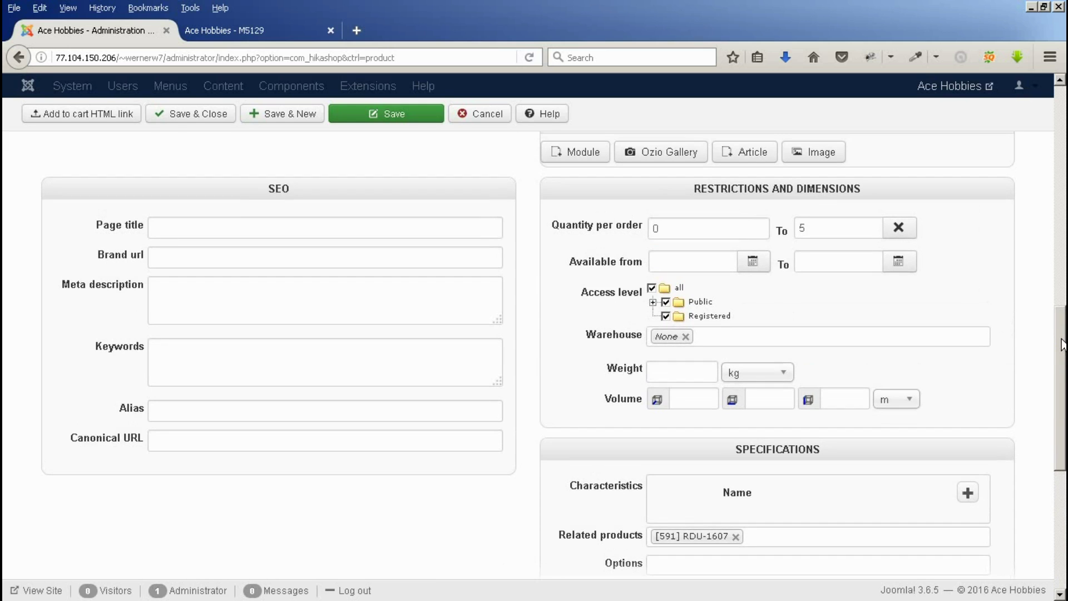
scroll(1013, 232, "up", 10)
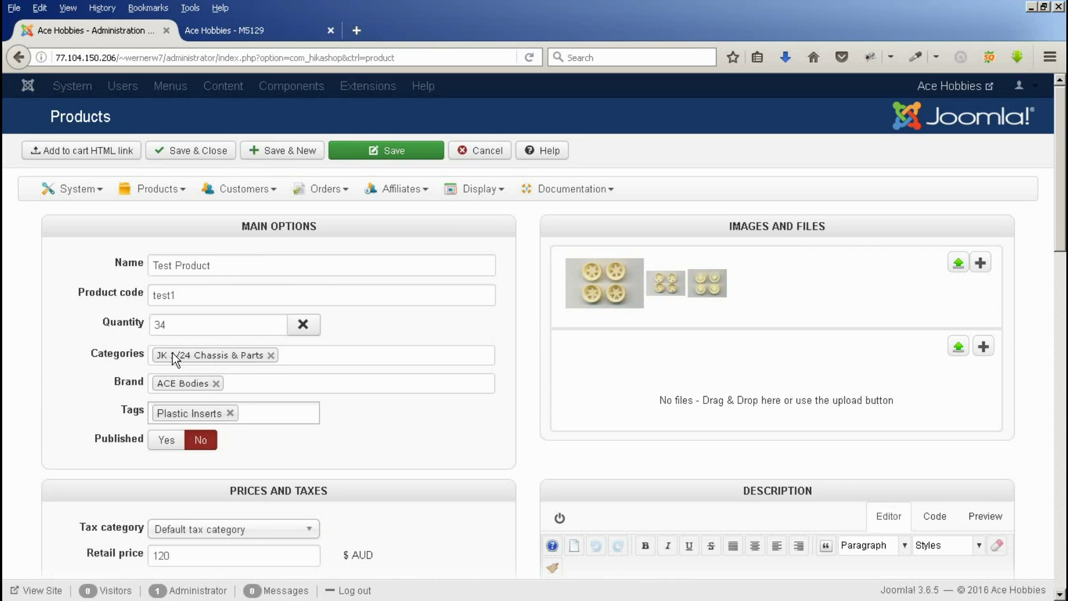
left_click(167, 440)
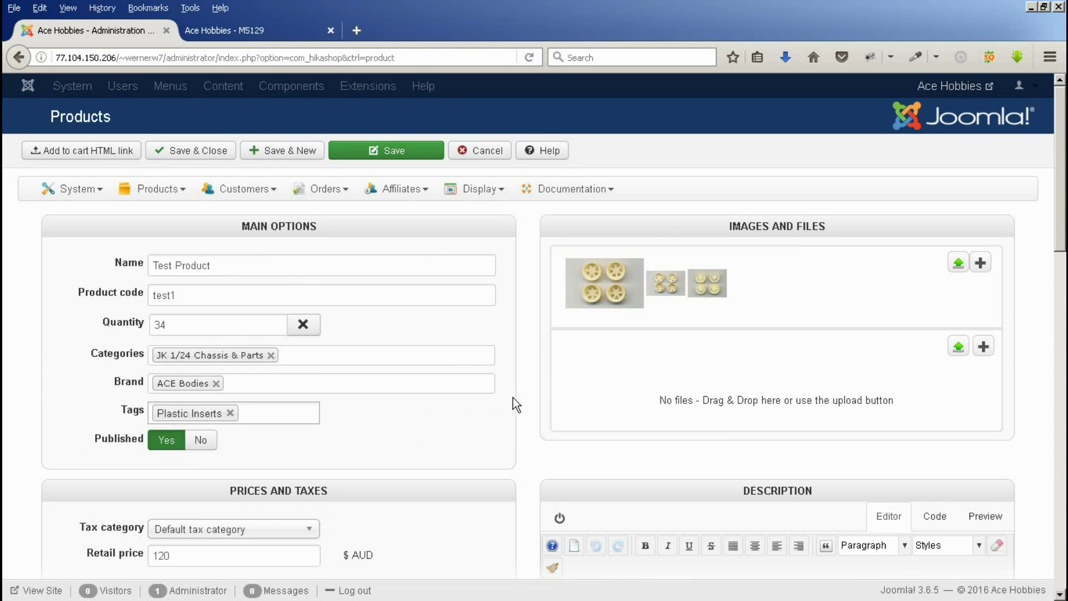
scroll(515, 389, "down", 5)
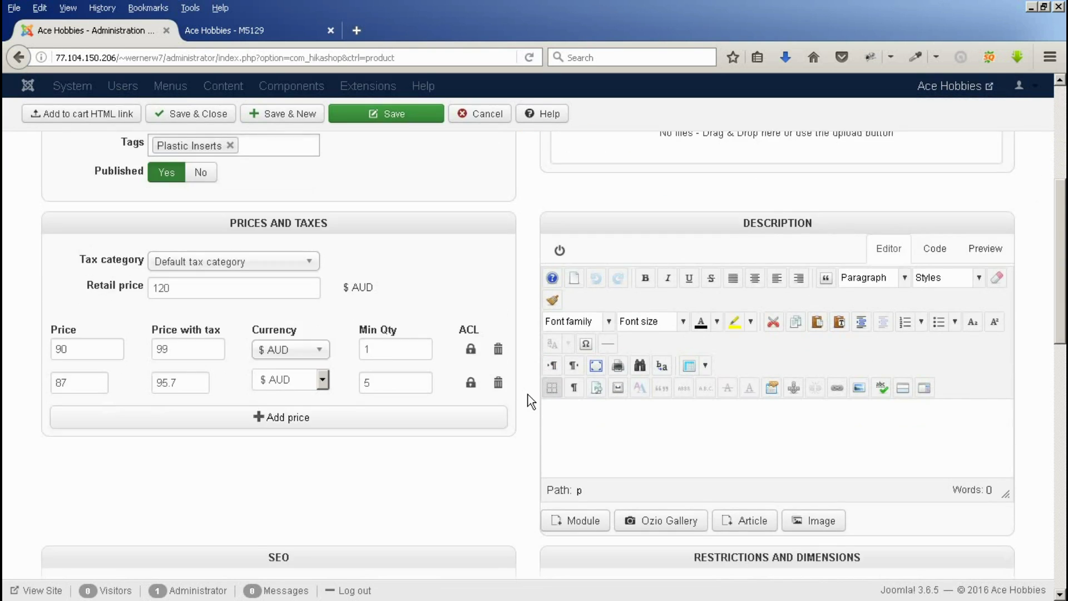
scroll(530, 401, "down", 3)
scroll(529, 401, "up", 3)
scroll(530, 401, "up", 5)
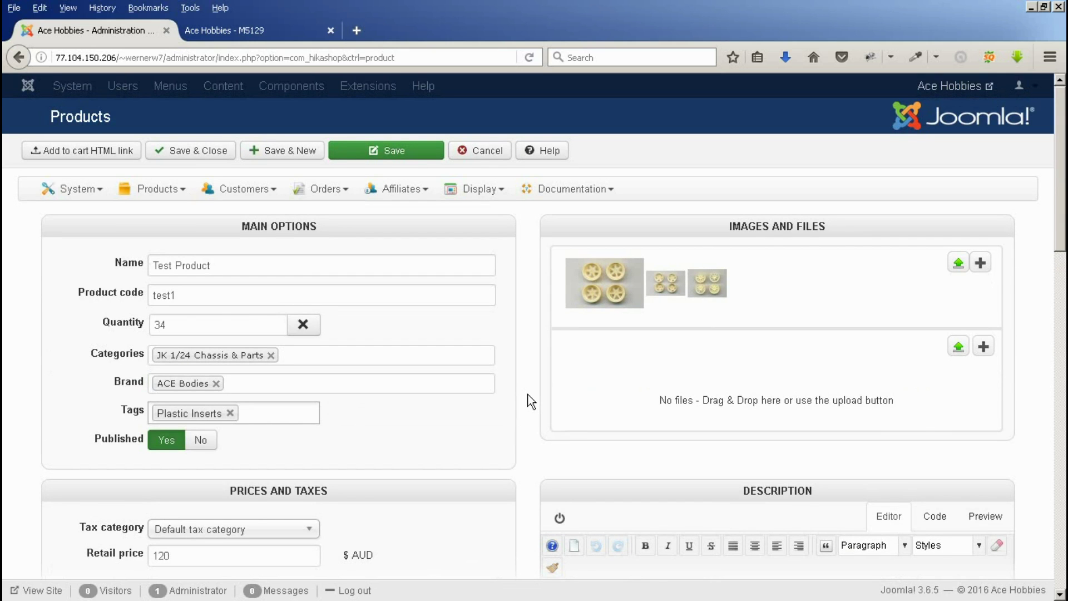